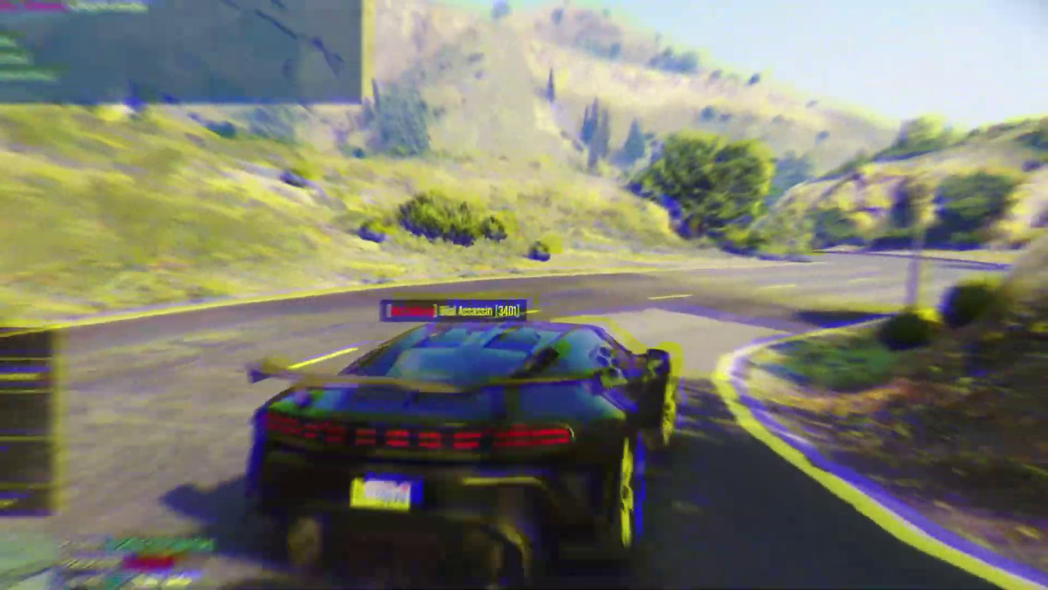
key("a")
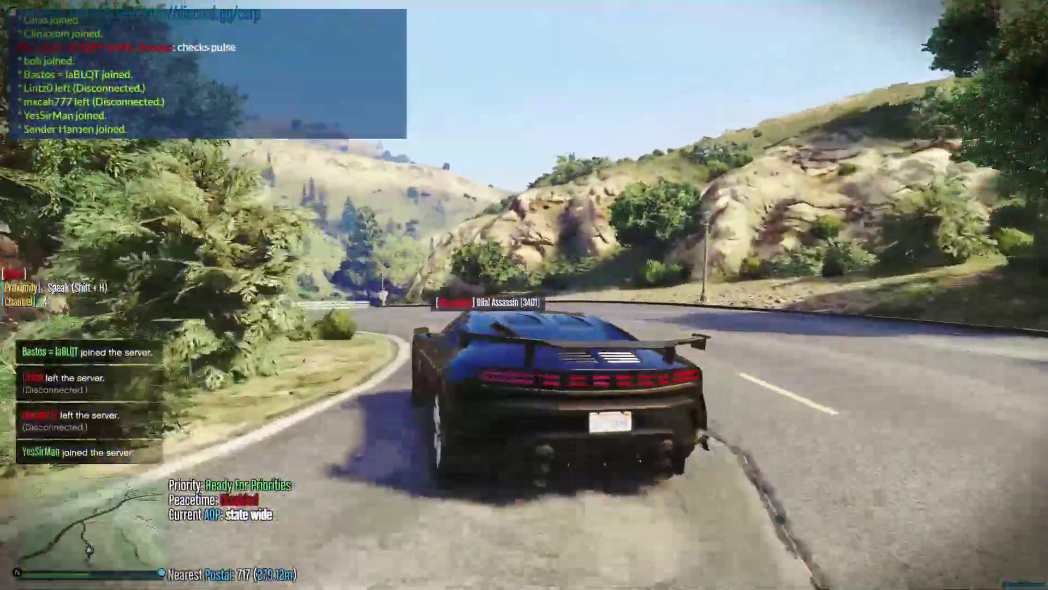
key("d")
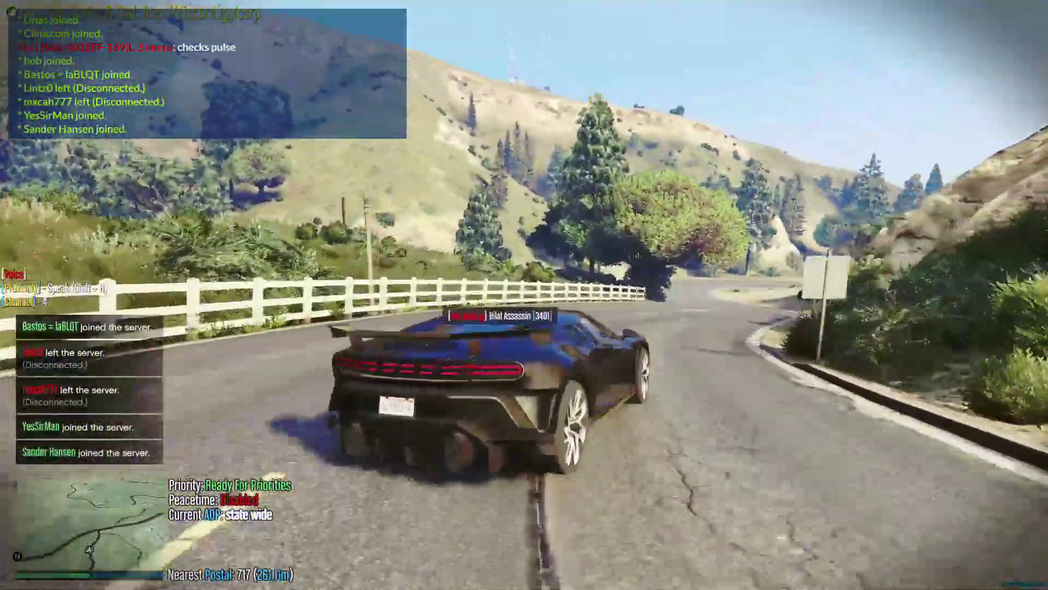
key("a")
key("a")
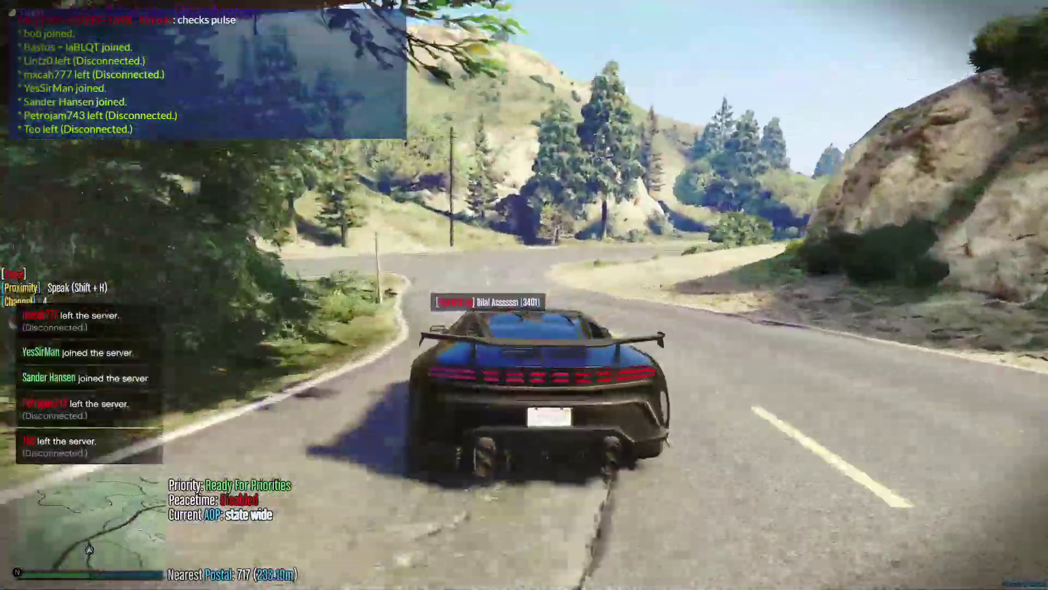
key("d")
key("d")
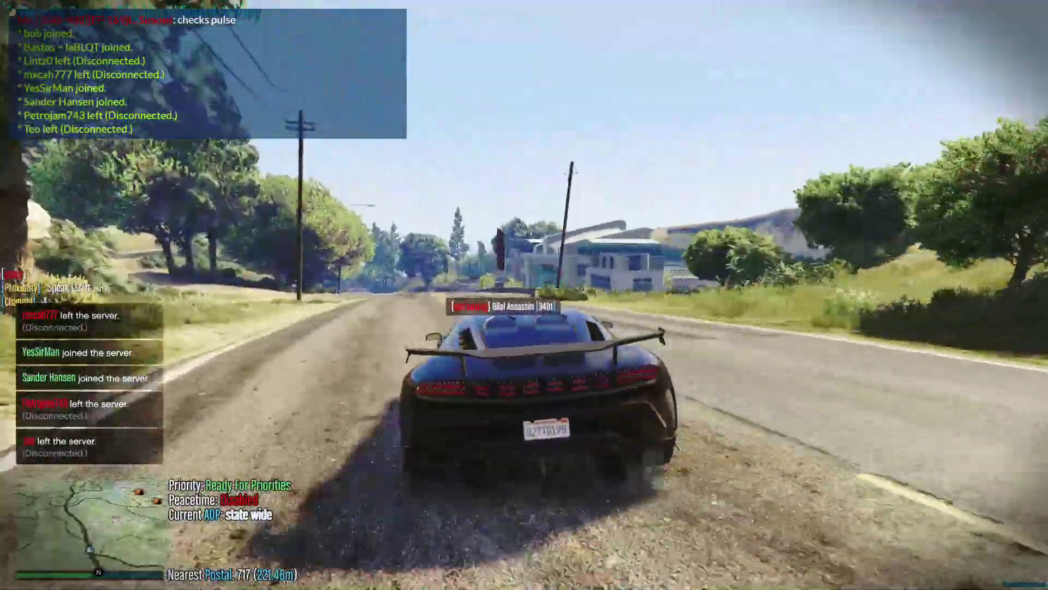
key("a")
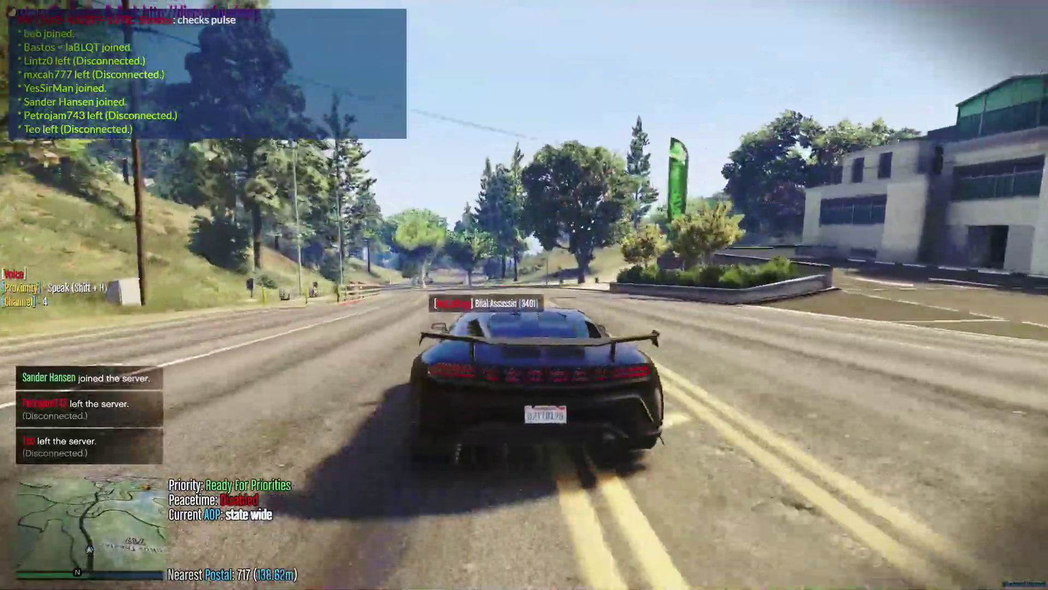
key("a")
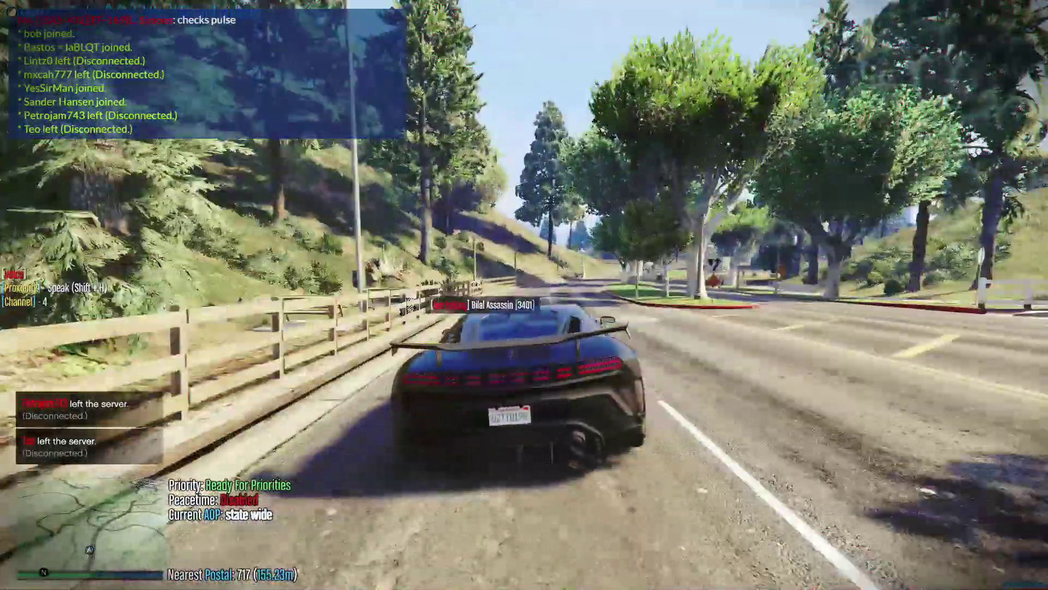
key("d")
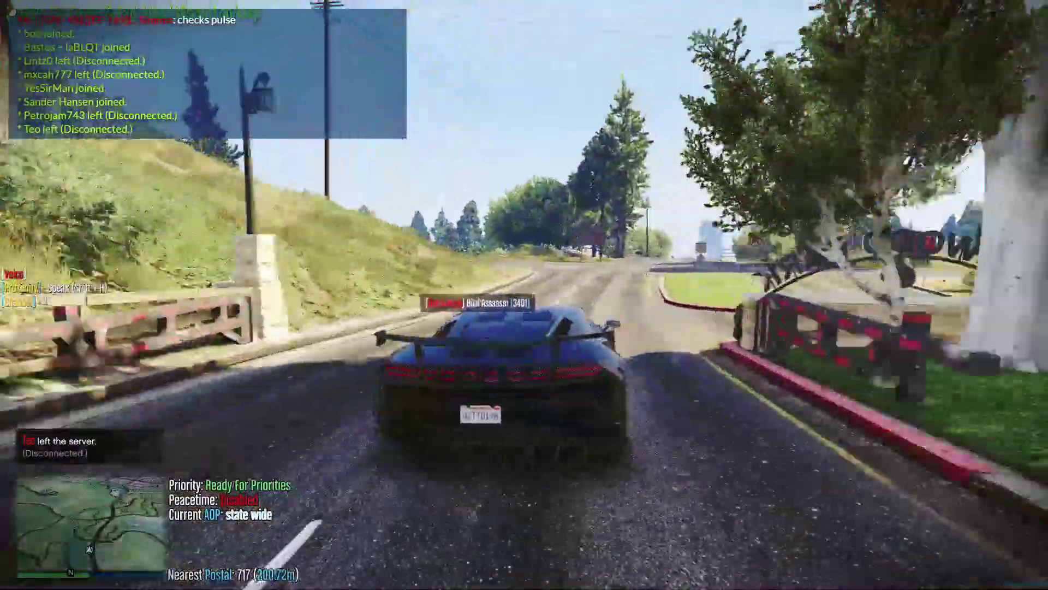
key("a")
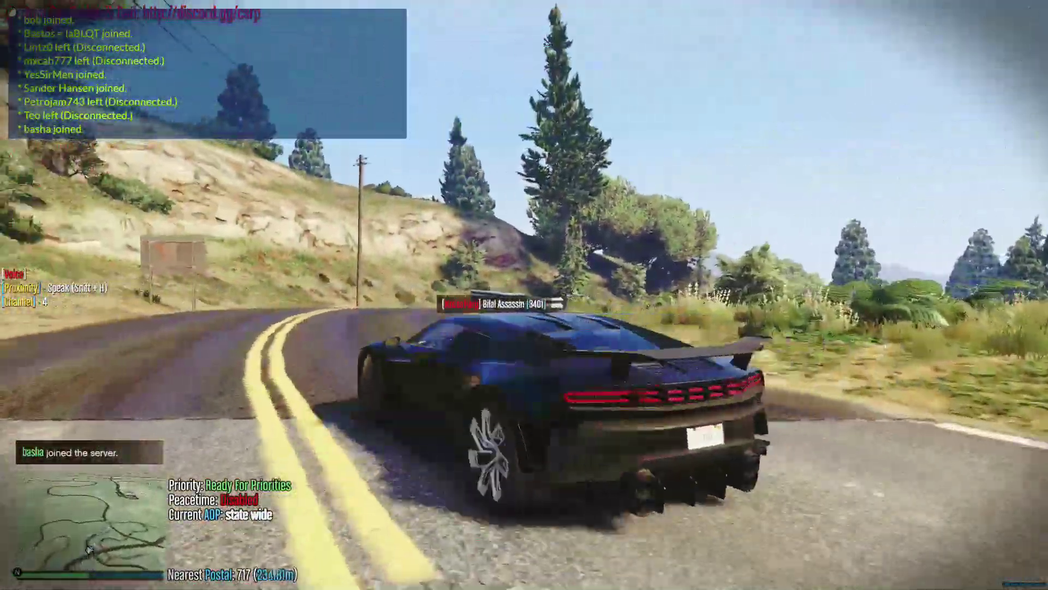
key("d")
key("a")
key("d")
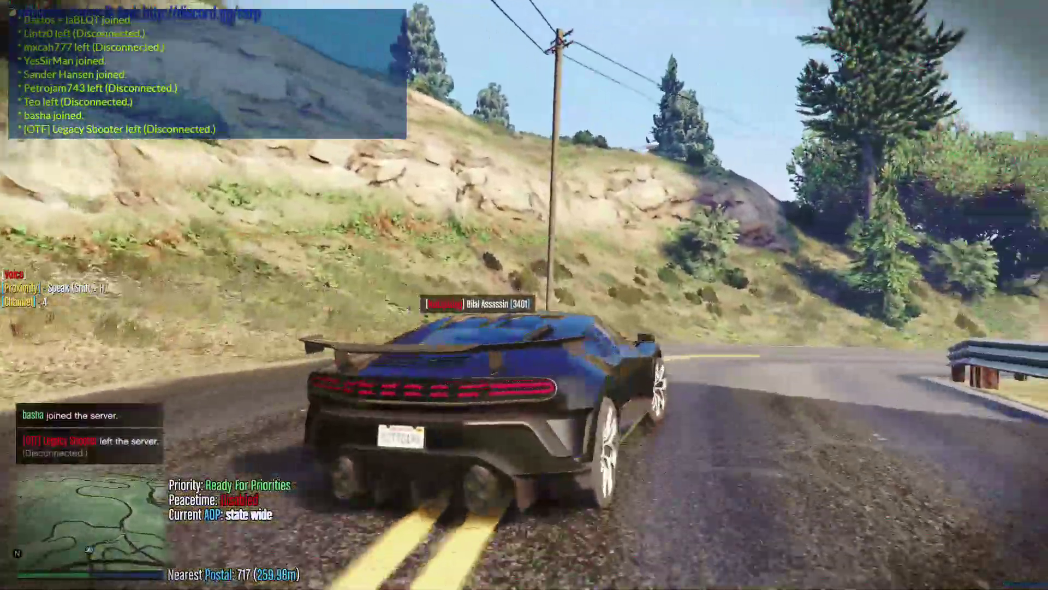
key("d")
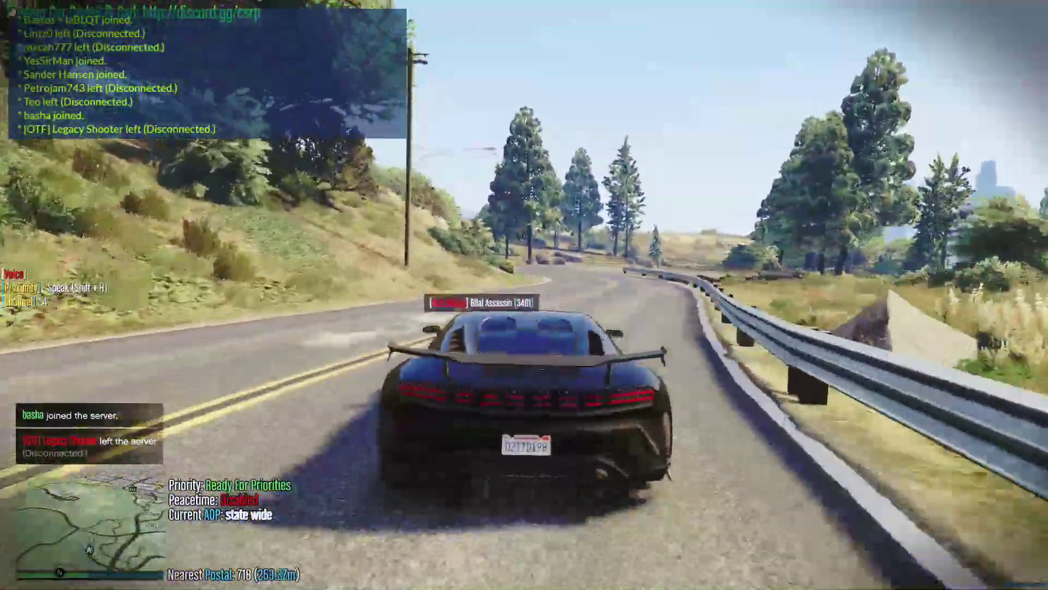
key("a")
key("a")
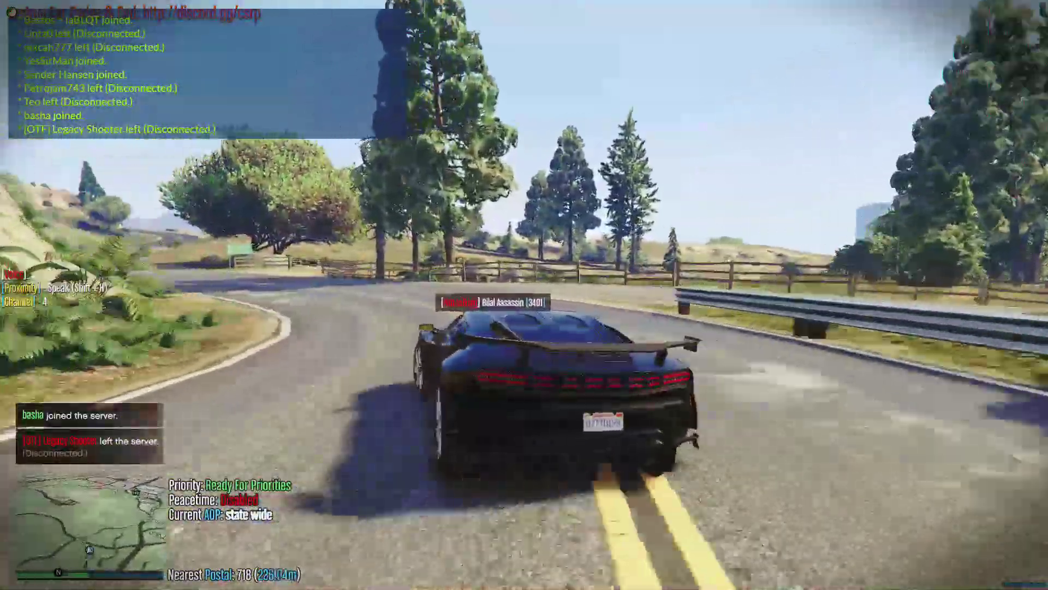
key("a")
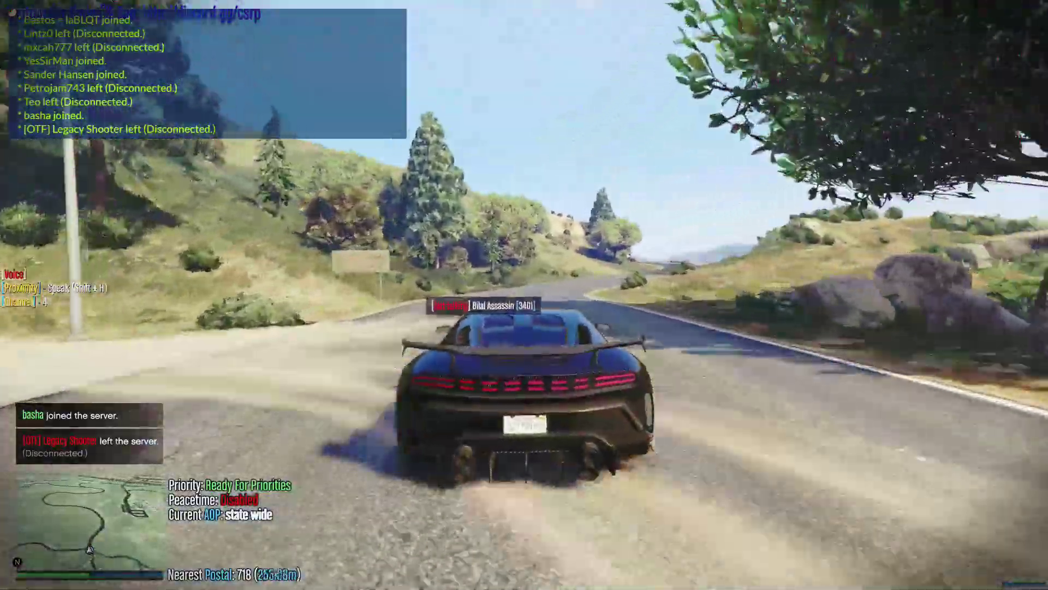
key("d")
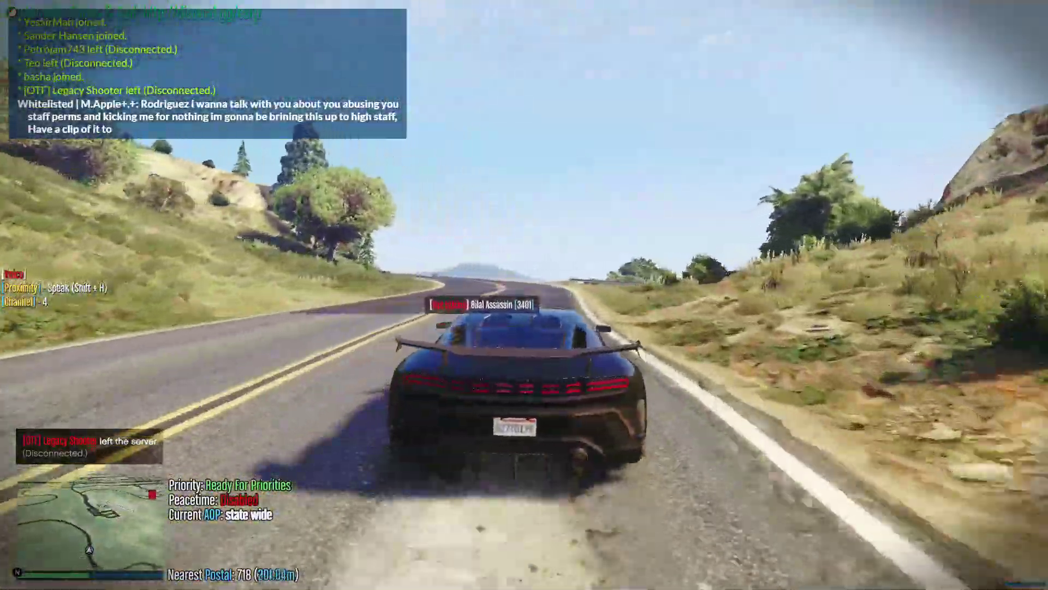
key("a")
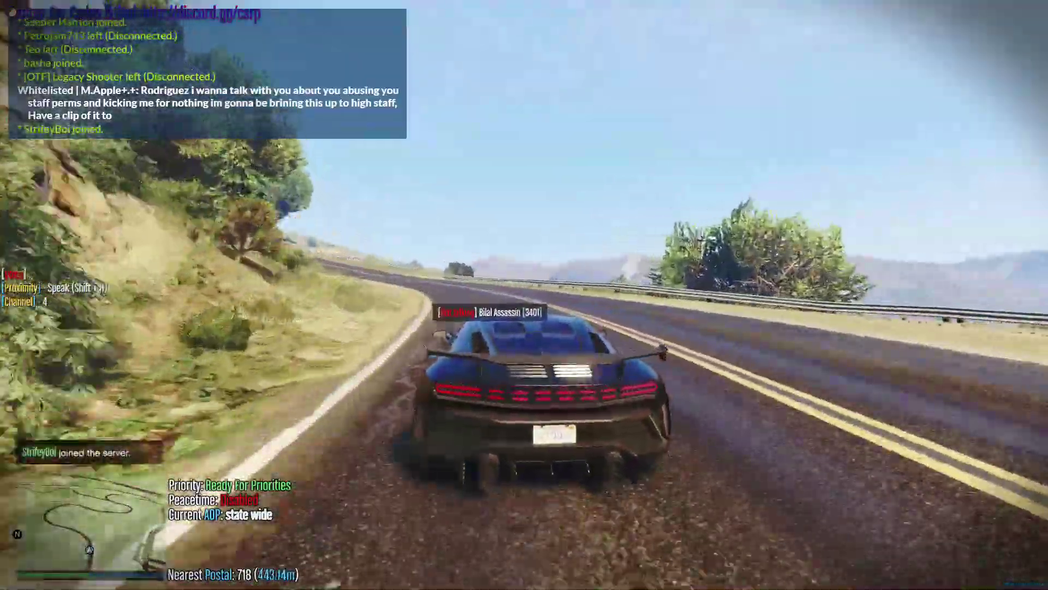
key("a")
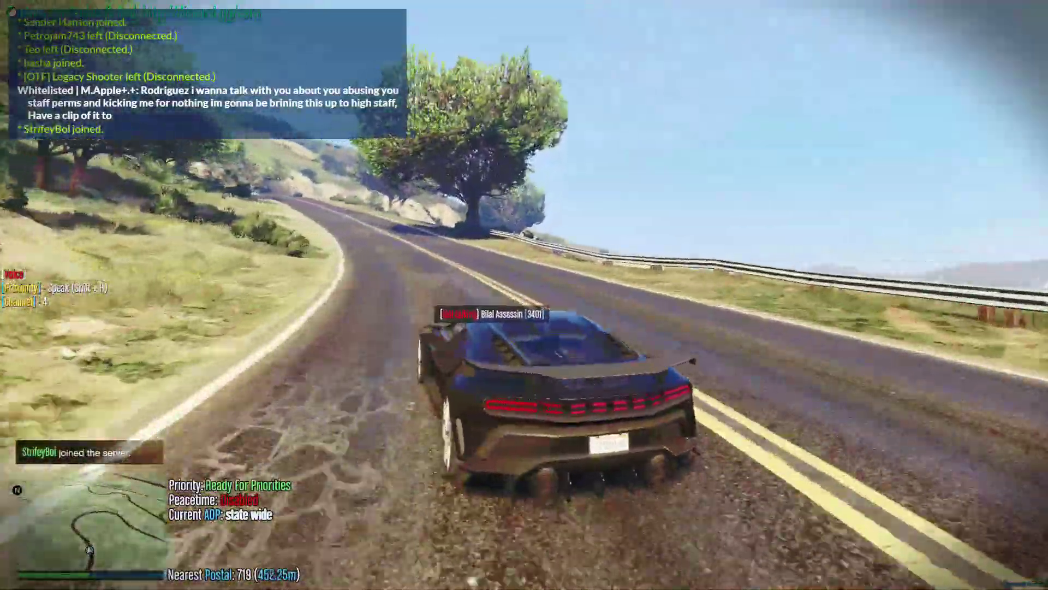
key("d")
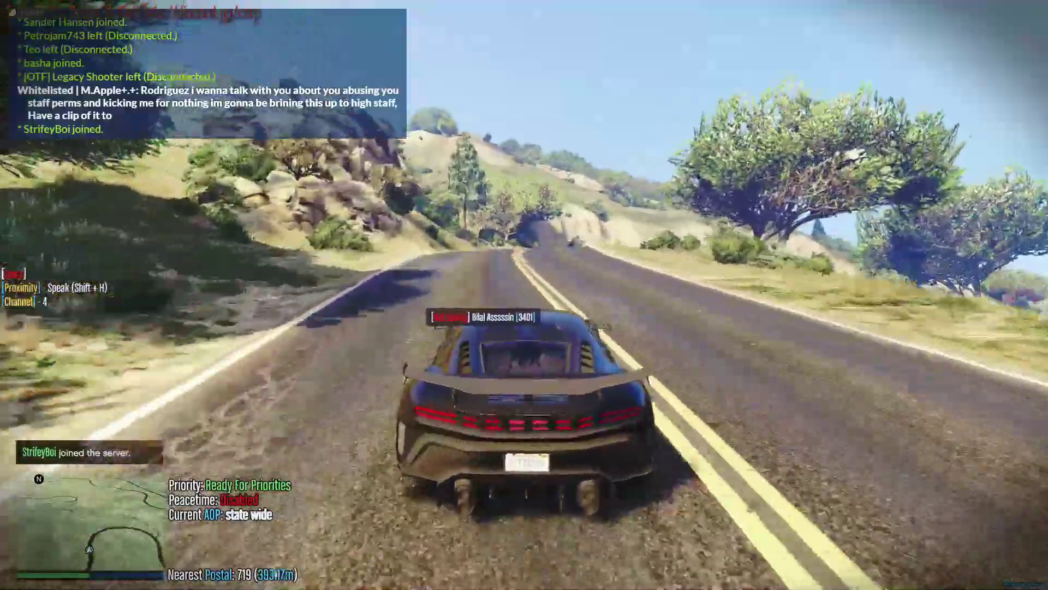
key("d")
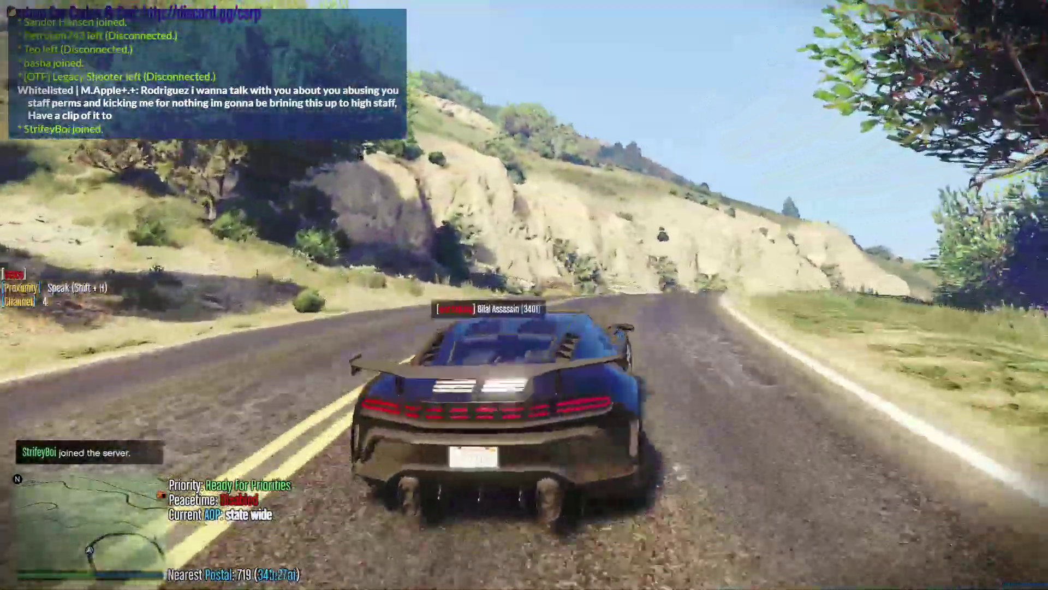
key("a")
key("d")
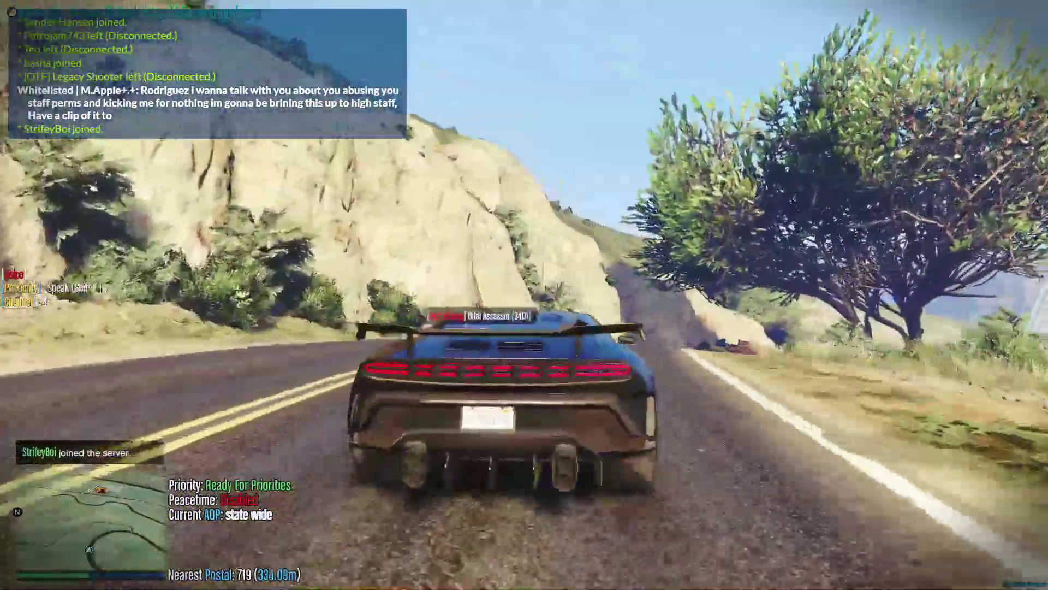
key("f")
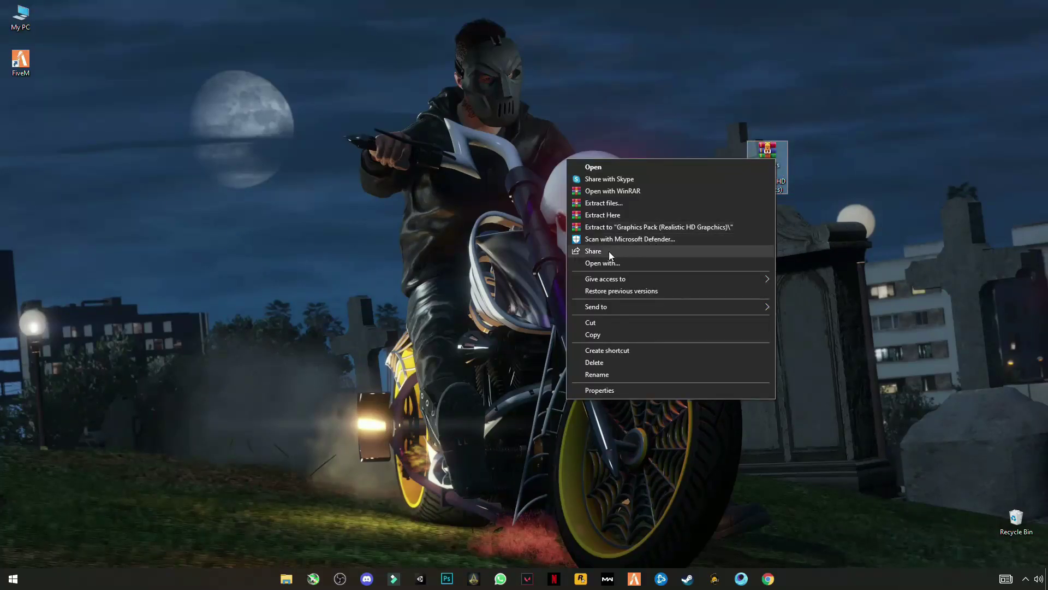
- Extract the graphics pack archive onto the desktop and cut the citizen folder from the extracted PRV GRAPHIC folder
left_click(601, 215)
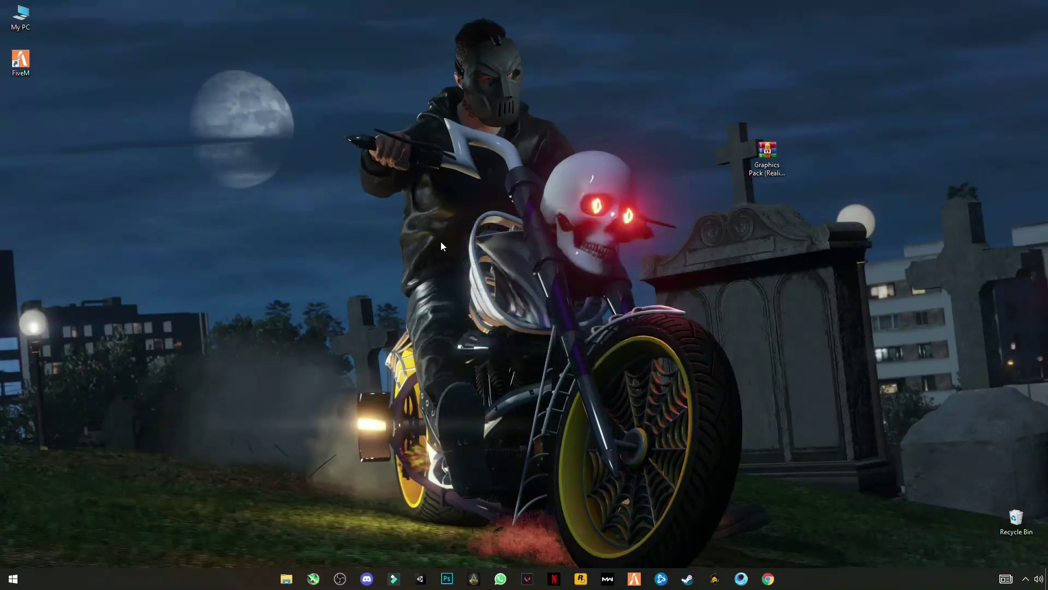
right_click(22, 120)
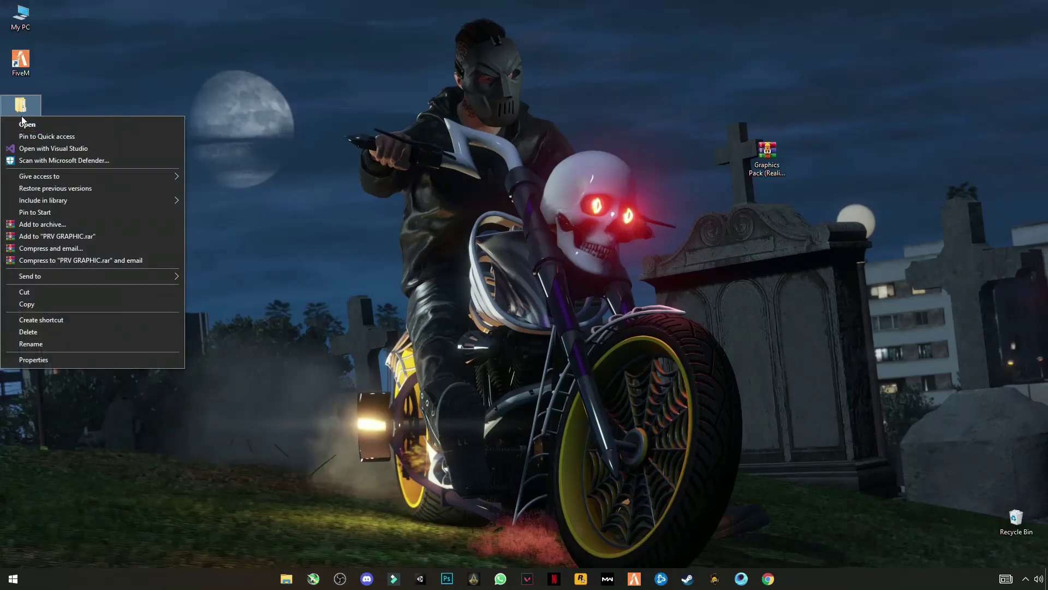
left_click(44, 126)
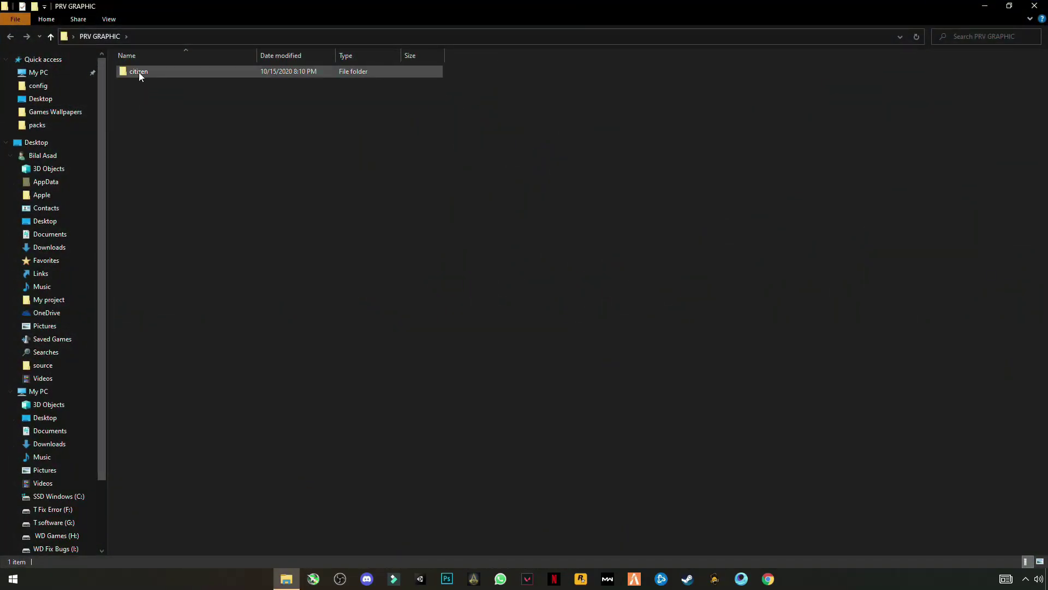
right_click(161, 72)
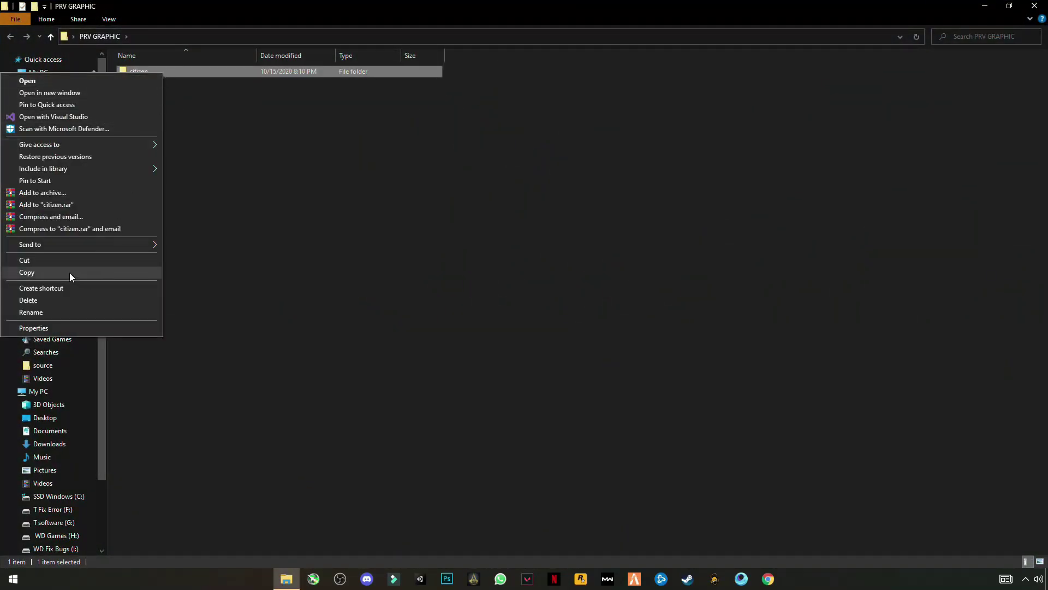
left_click(38, 258)
left_click(1040, 4)
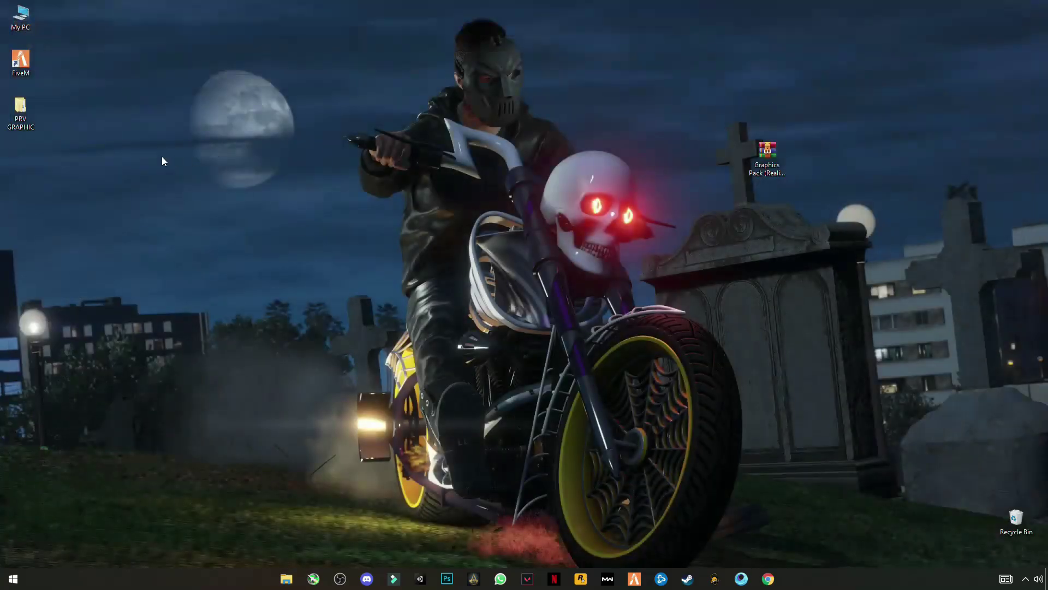
- Go to the FiveM shortcut's file location and open the FiveM Application Data folder
right_click(31, 73)
left_click(27, 63)
right_click(23, 61)
left_click(28, 75)
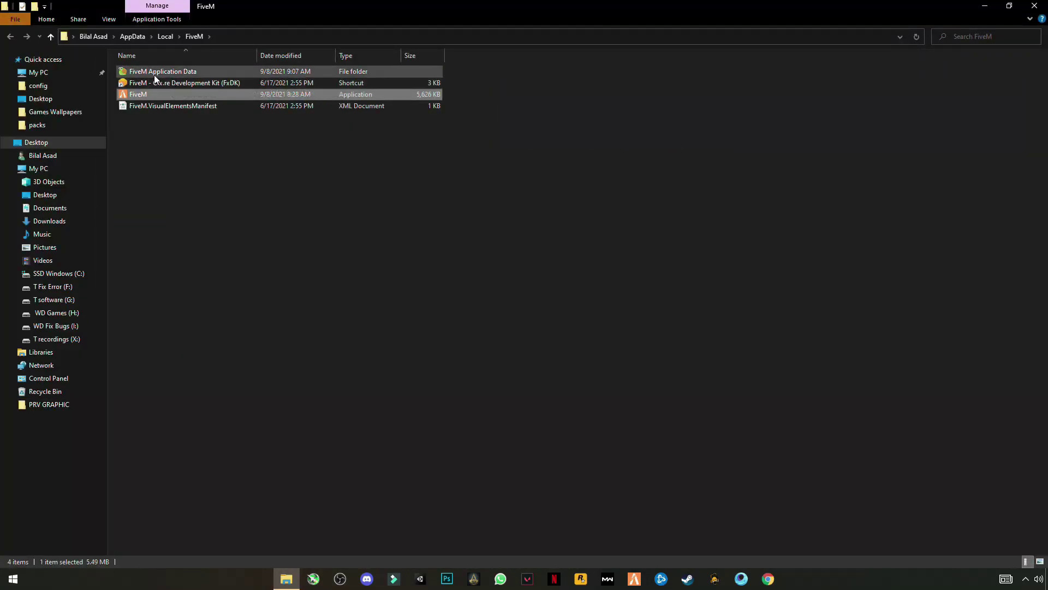
left_click(170, 73)
double_click(181, 71)
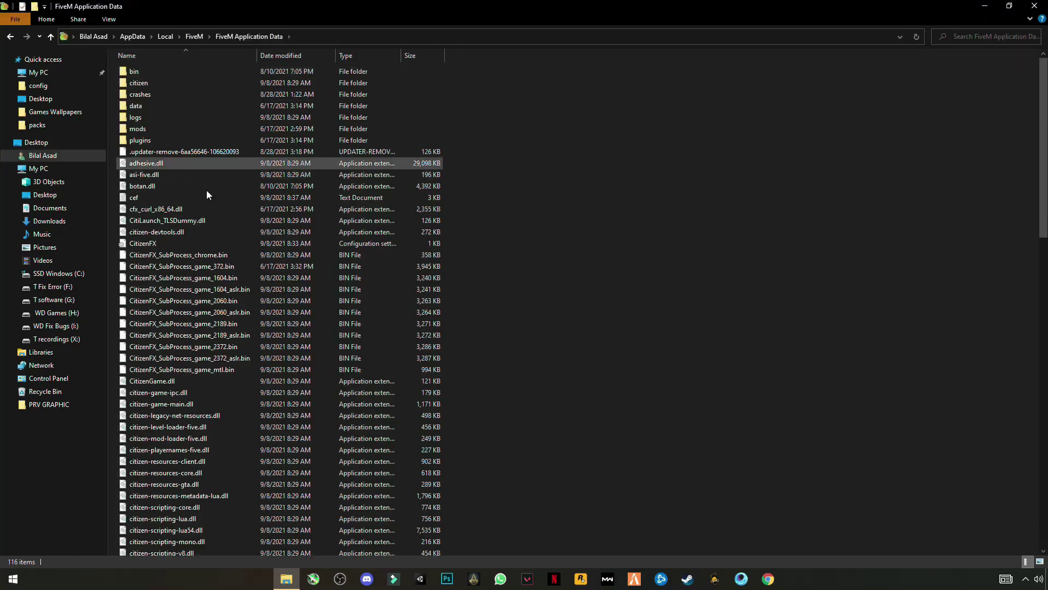
- Paste the cut citizen folder into FiveM Application Data, replacing the files with the same names, and close the folder window
right_click(604, 208)
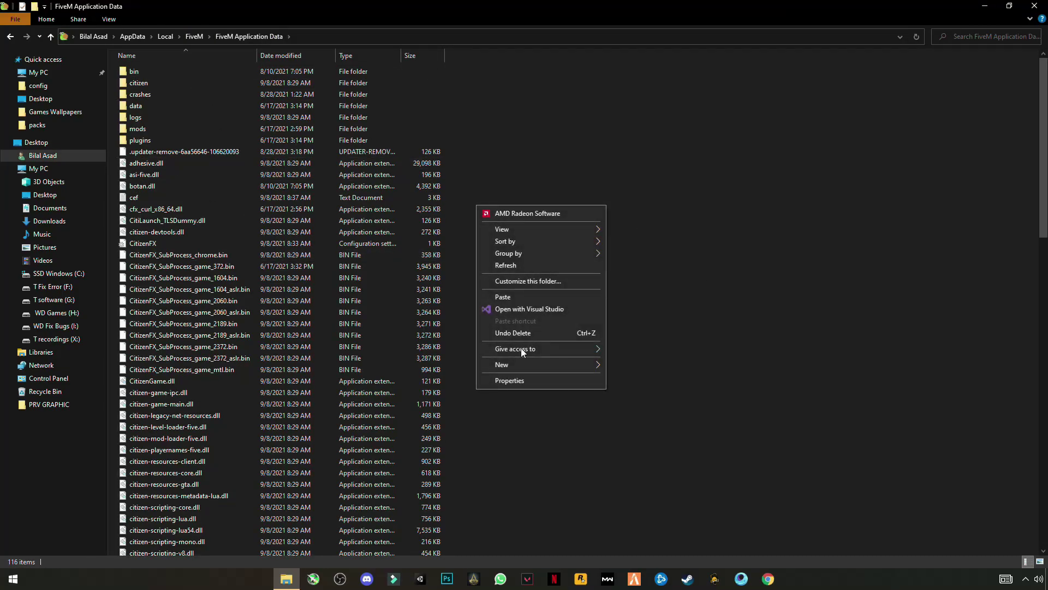
left_click(513, 298)
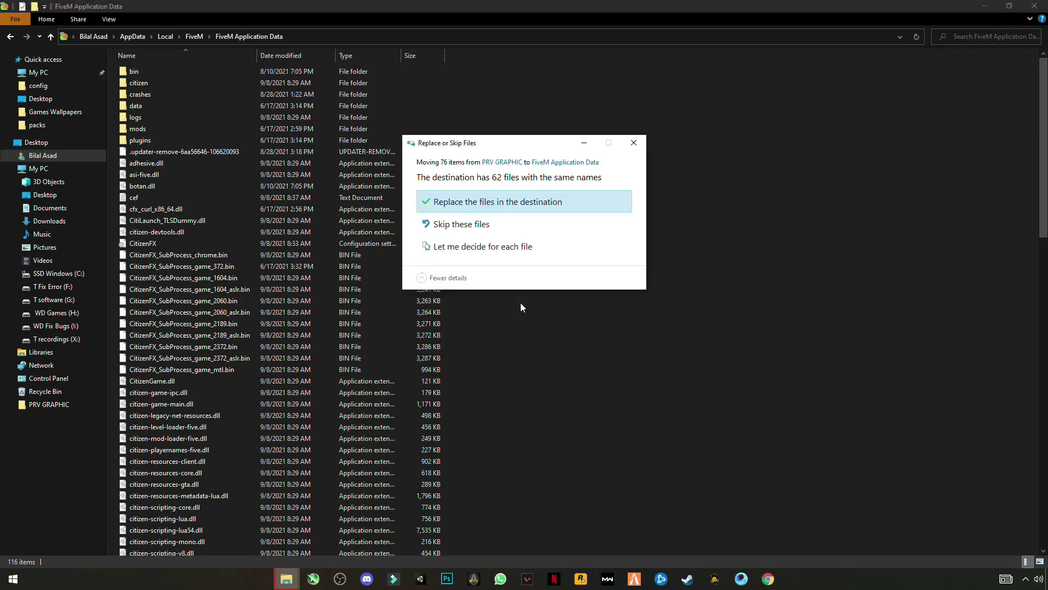
left_click(472, 203)
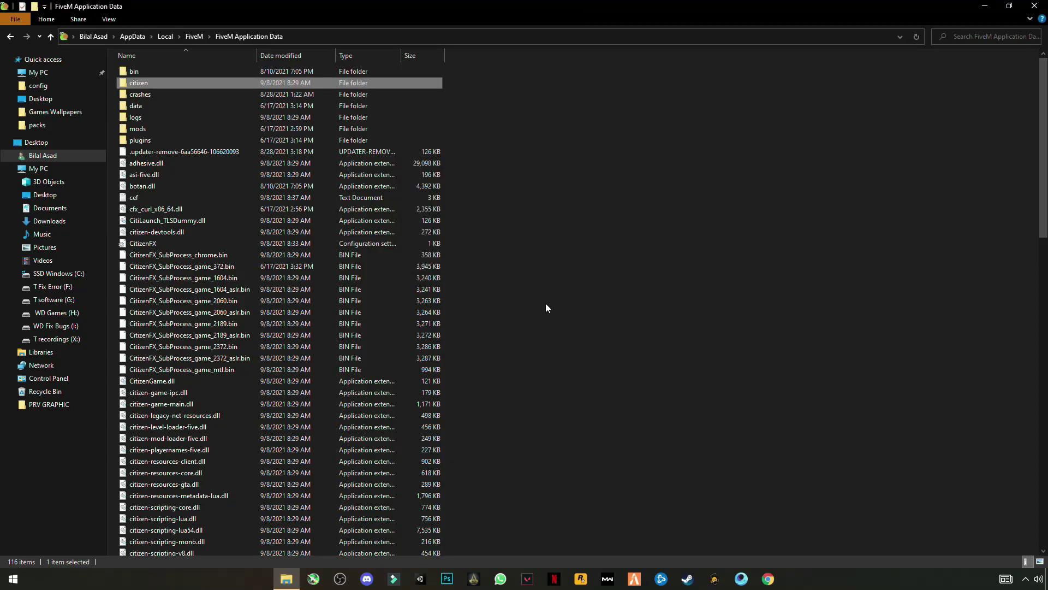
left_click(1035, 5)
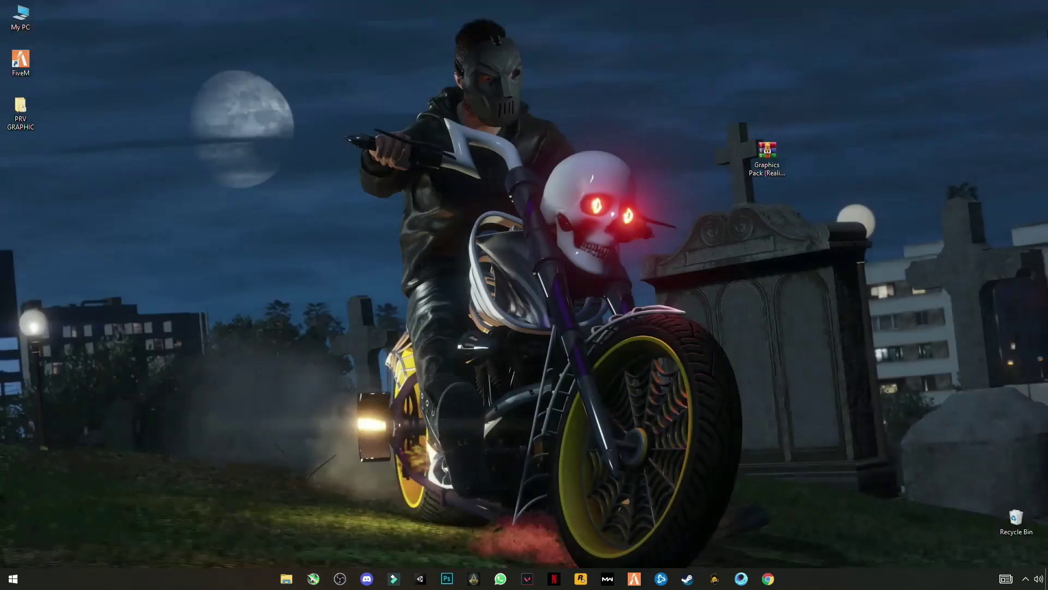
left_click(1028, 581)
- Open the Windows power plan options through the additional power settings of the system's Power & sleep settings
left_click(14, 579)
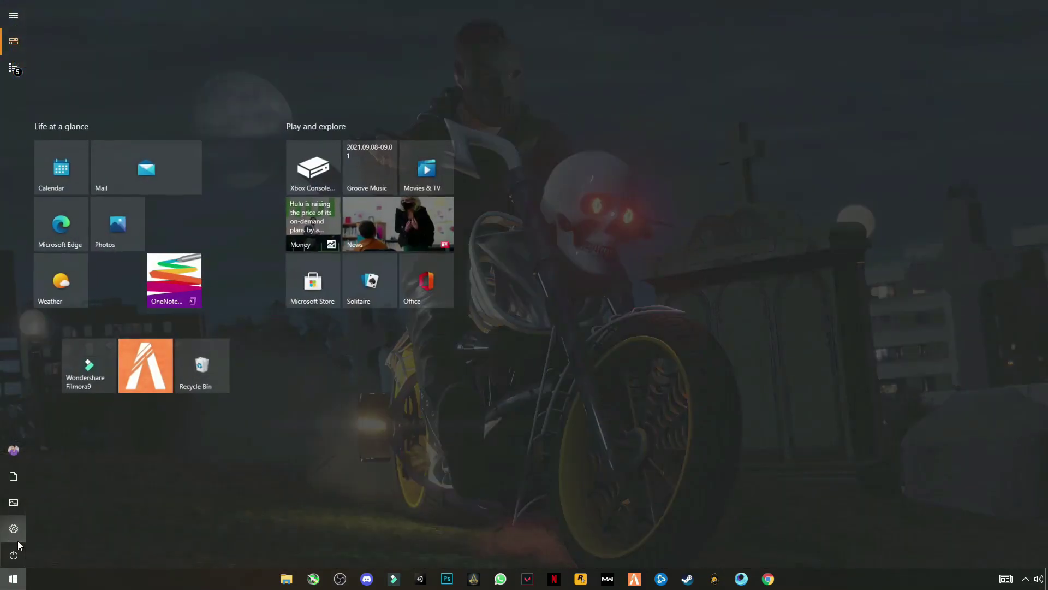
left_click(21, 529)
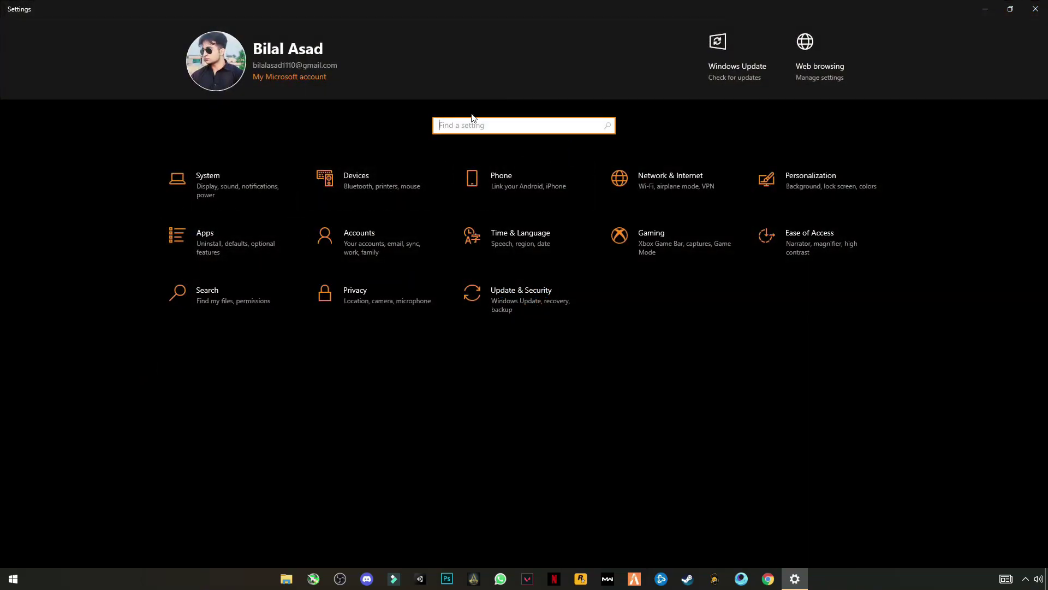
left_click(207, 189)
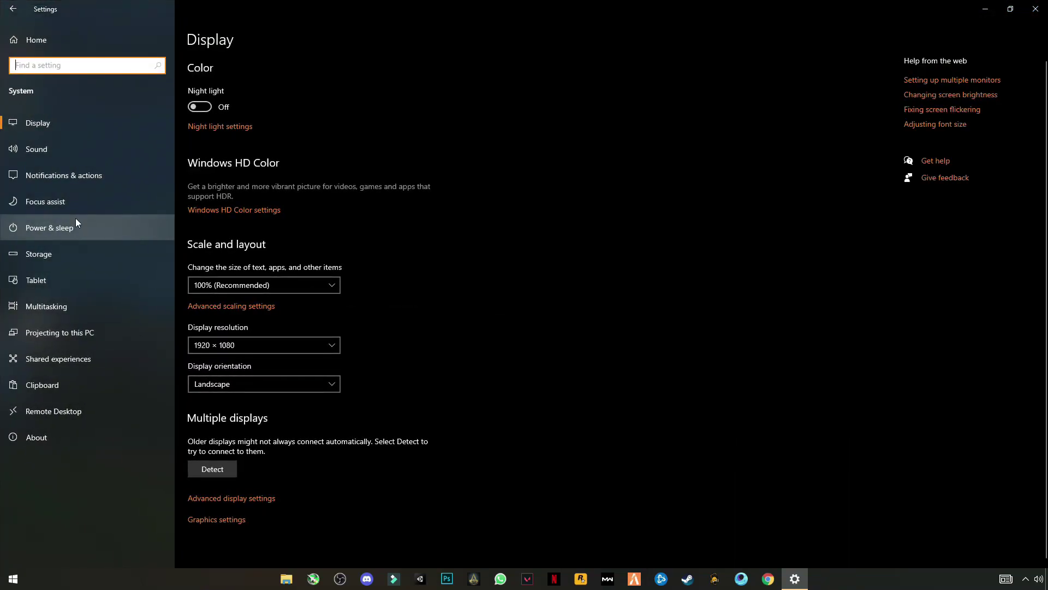
left_click(44, 231)
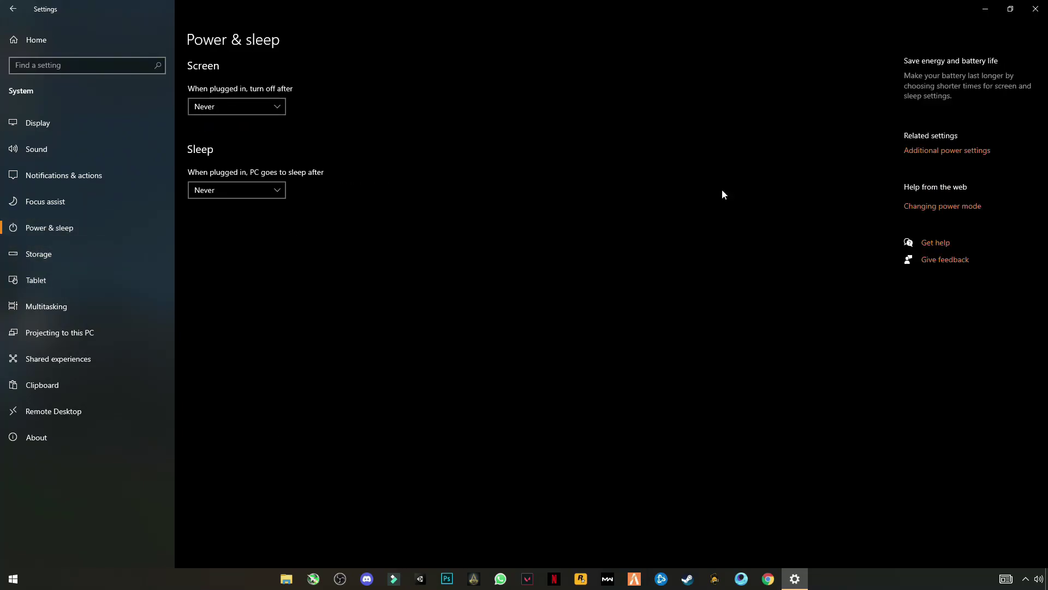
left_click(954, 152)
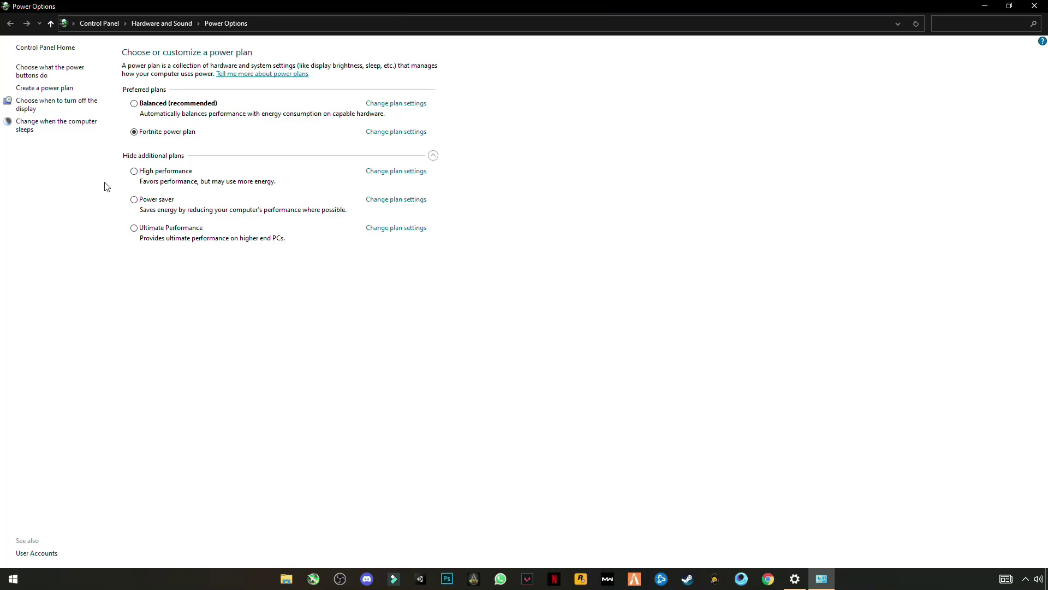
- Start a new power plan named fivem based on the High performance plan
left_click(36, 89)
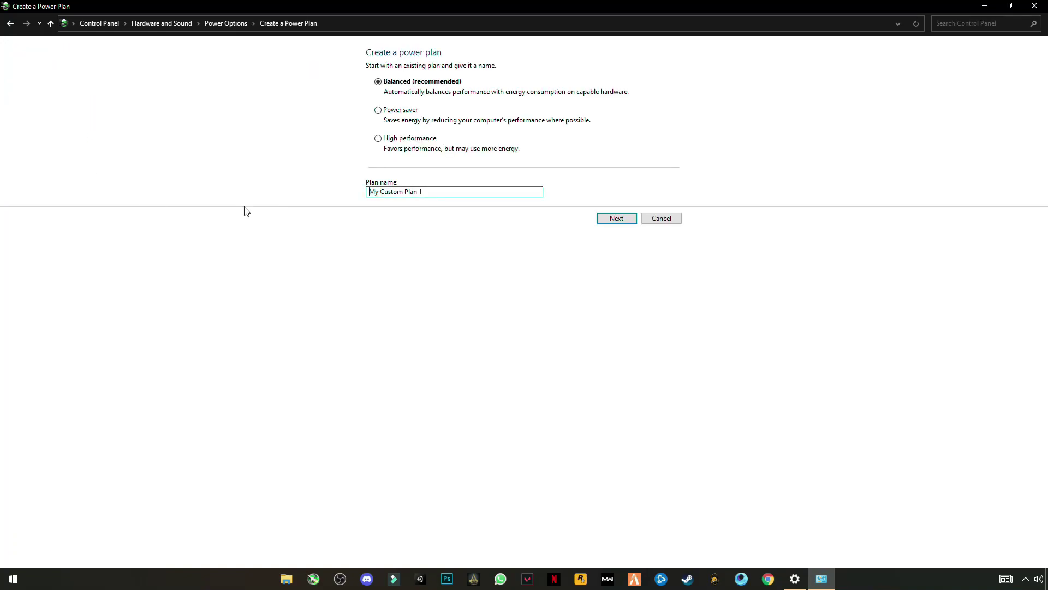
left_click_drag(423, 191, 303, 205)
type("fivem")
left_click(378, 140)
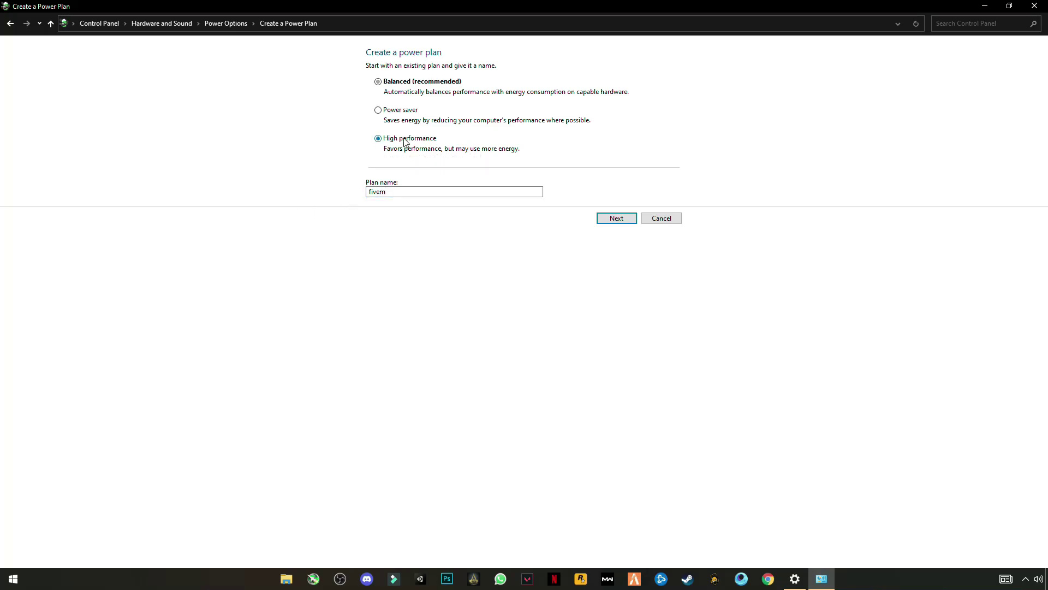
left_click(616, 218)
- Set the fivem plan's display turn-off and computer sleep times to Never, create the plan and close Power Options
left_click(510, 91)
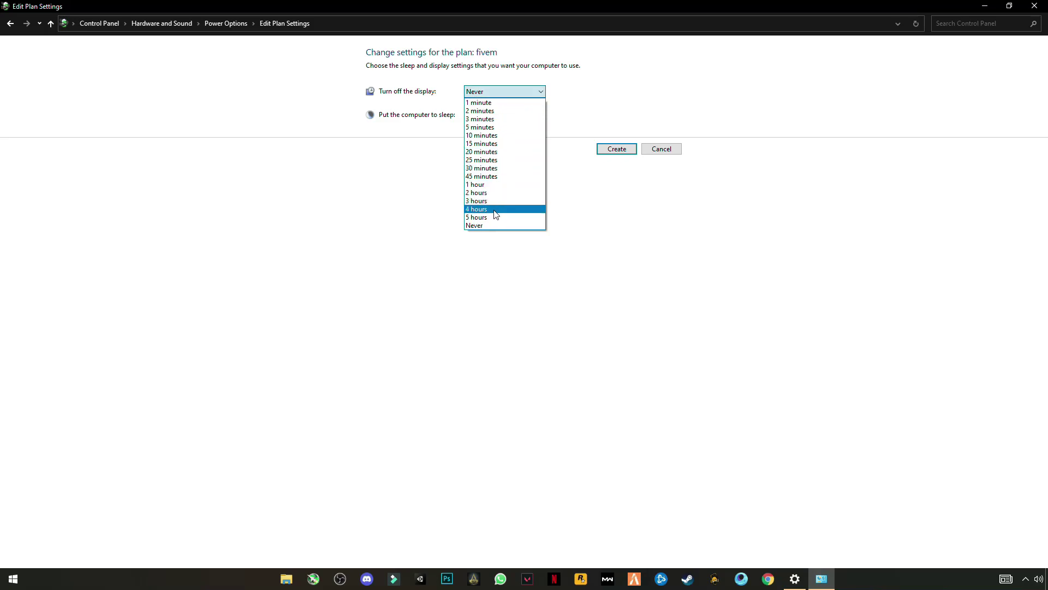
left_click(485, 222)
left_click(491, 115)
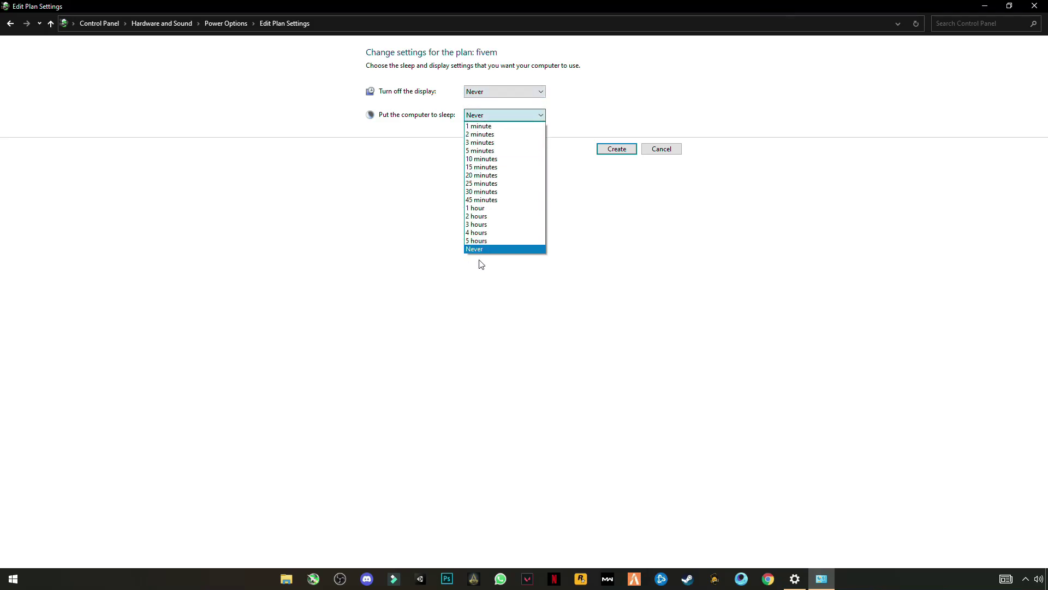
left_click(478, 249)
left_click(616, 149)
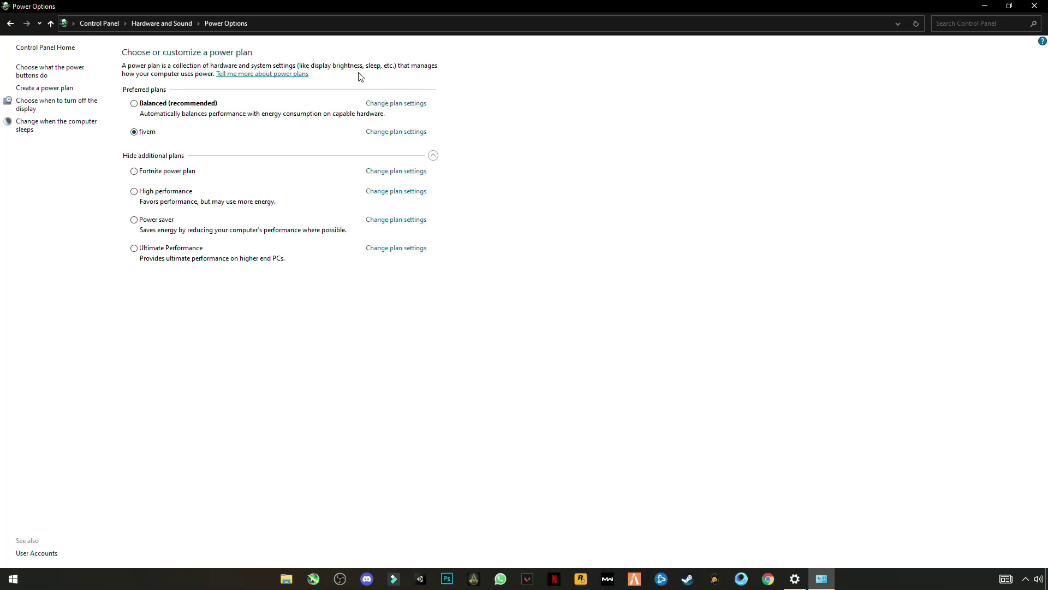
left_click(1034, 6)
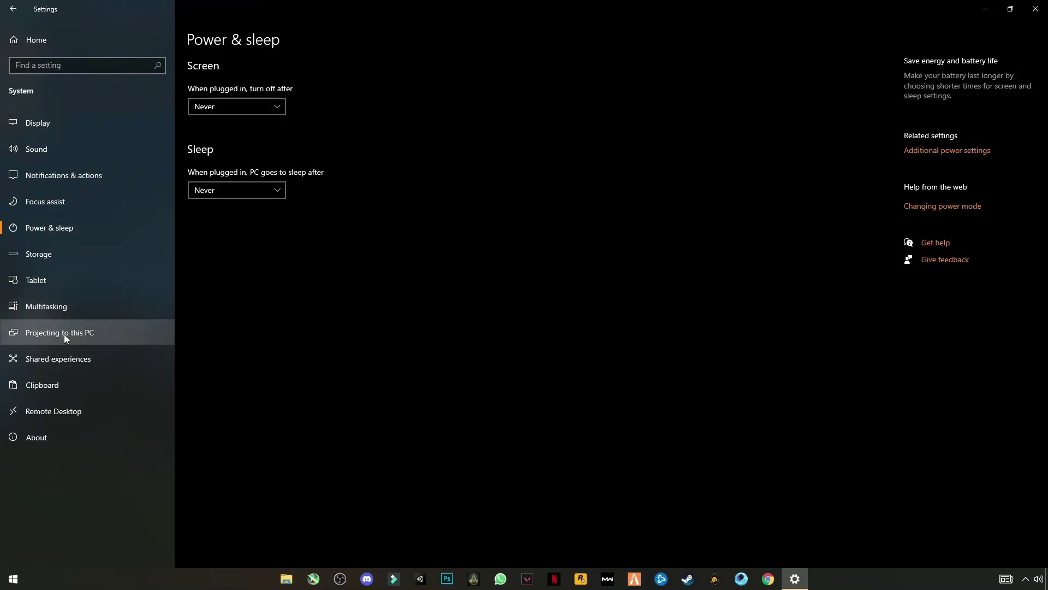
- Review the system's Notifications & actions settings, including the app notifications switch and sender list, and close Settings
left_click(57, 177)
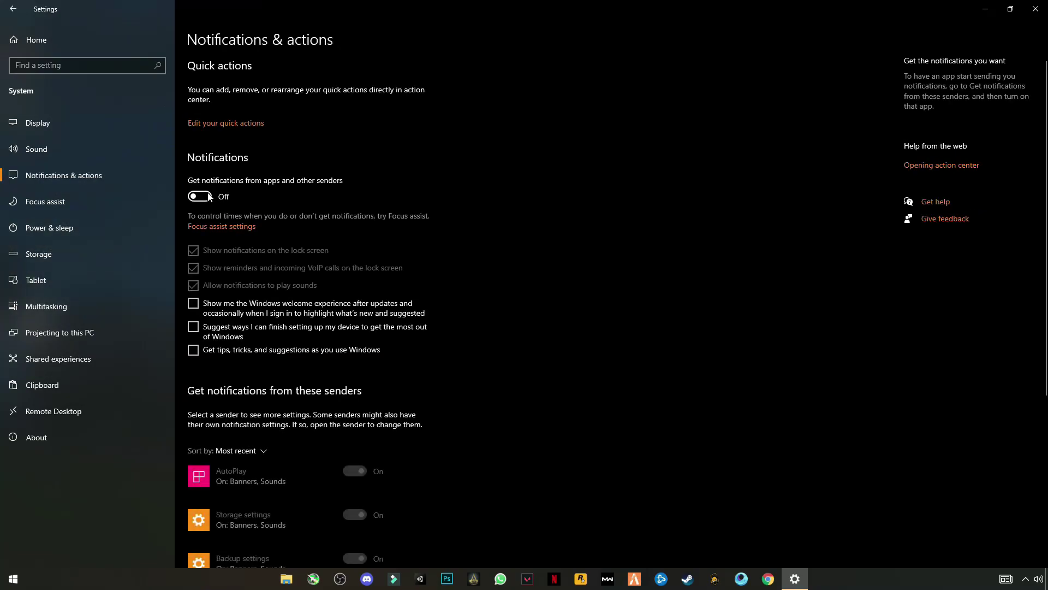
scroll(273, 276, "down", 5)
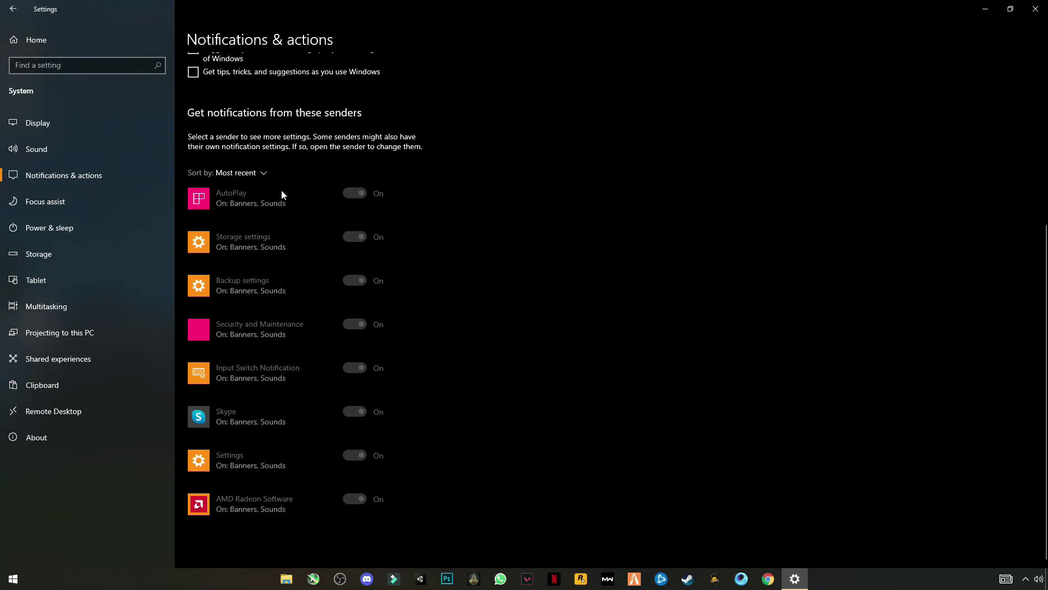
scroll(389, 285, "up", 5)
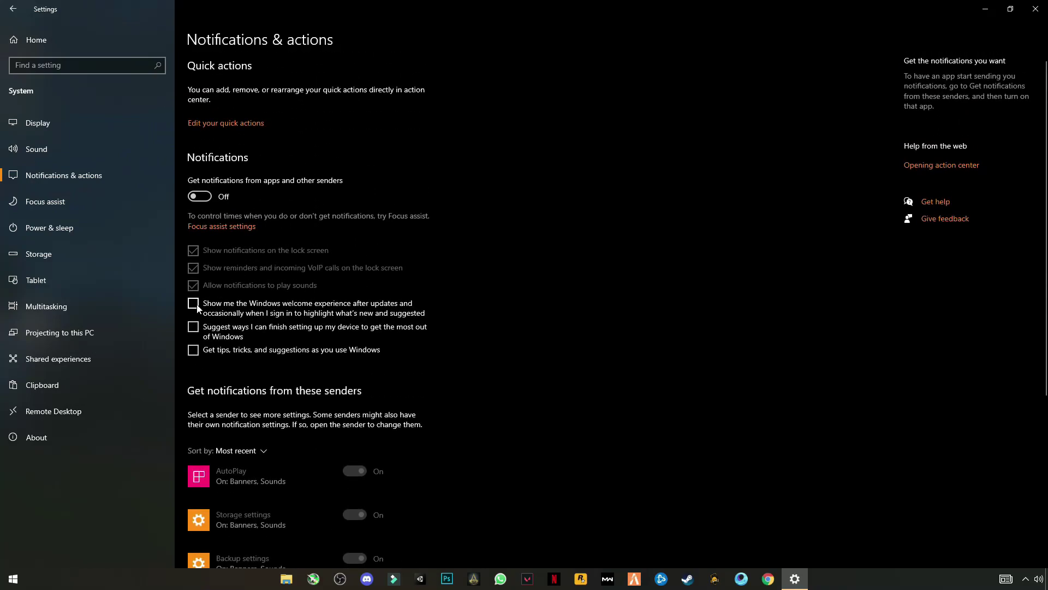
key("alt+F4")
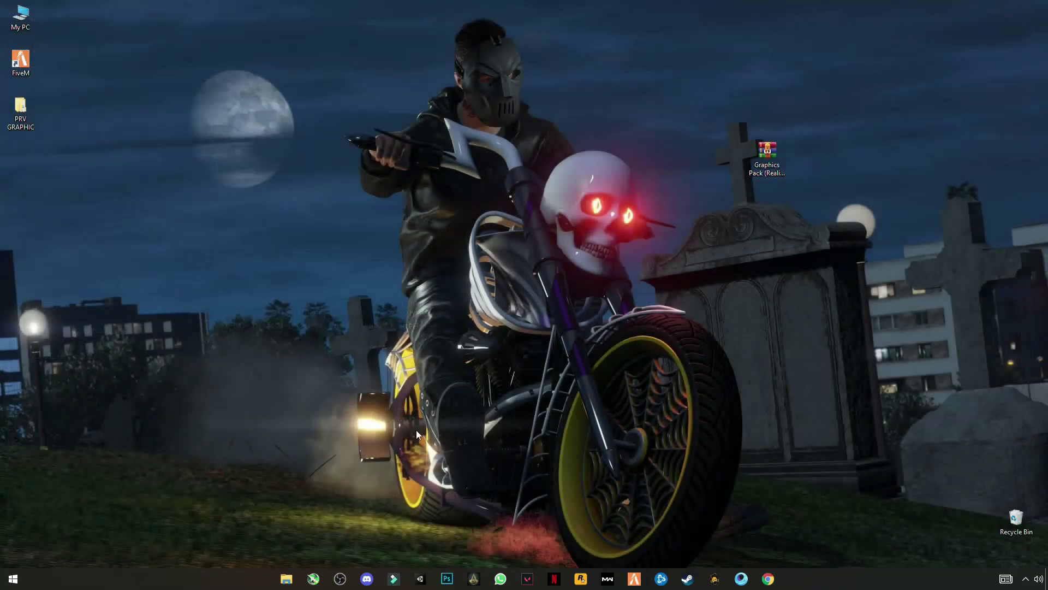
- Open the user's temporary files folder by running %temp%
key("super")
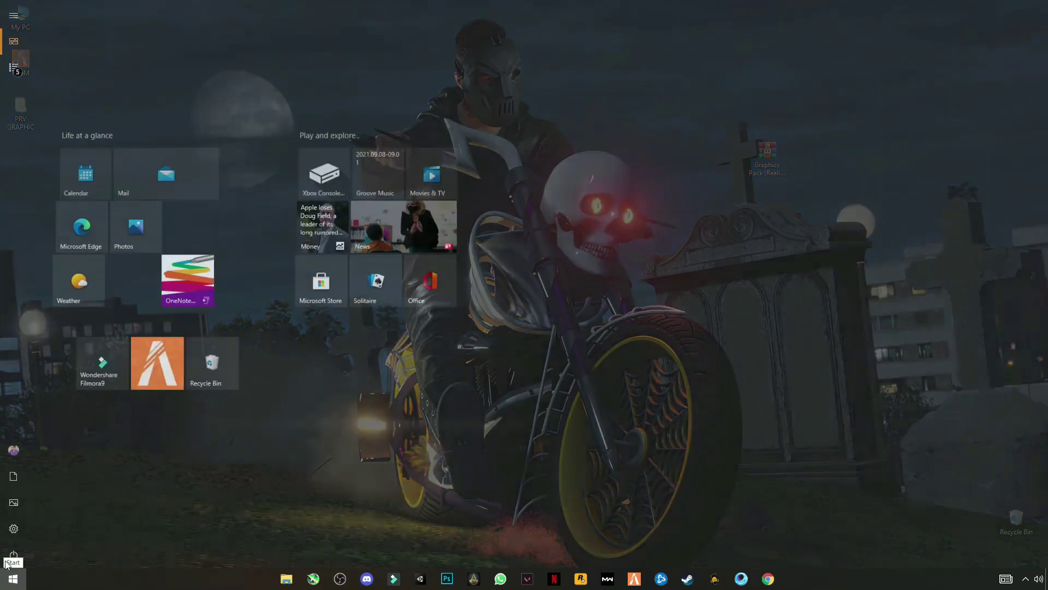
type("run")
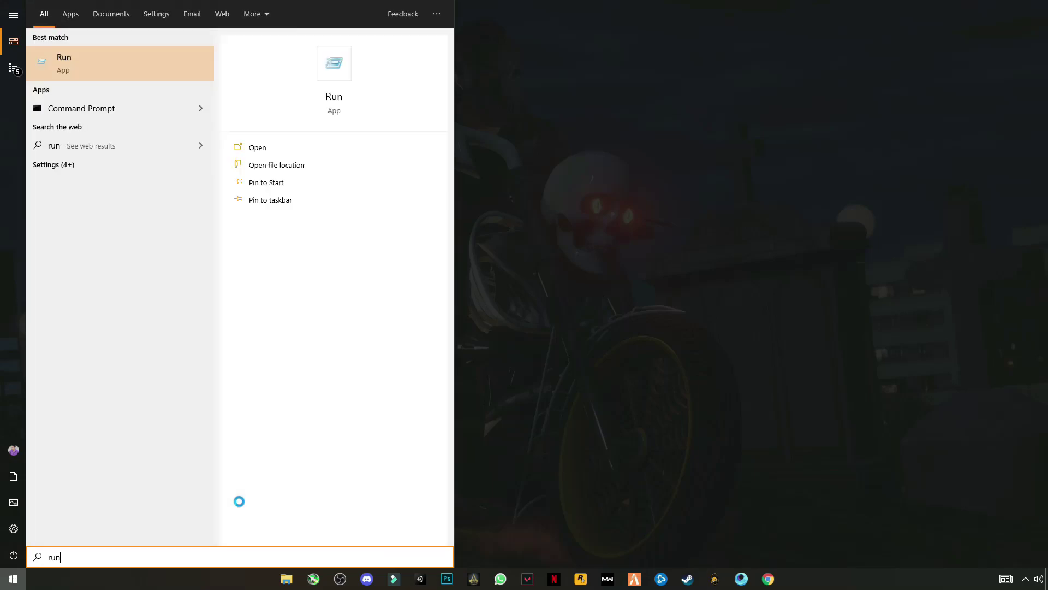
key("Return")
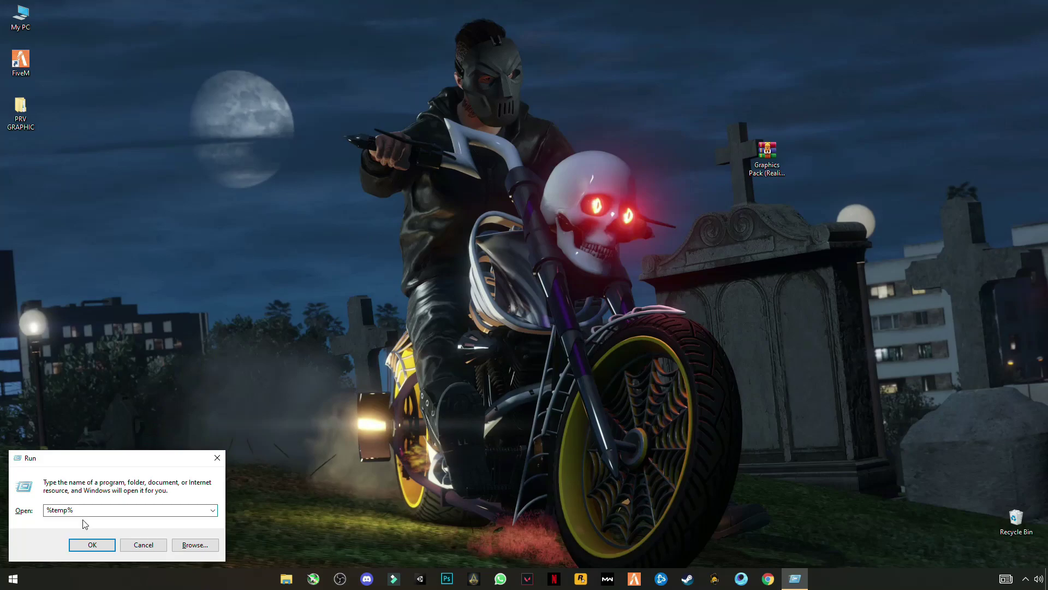
left_click(89, 543)
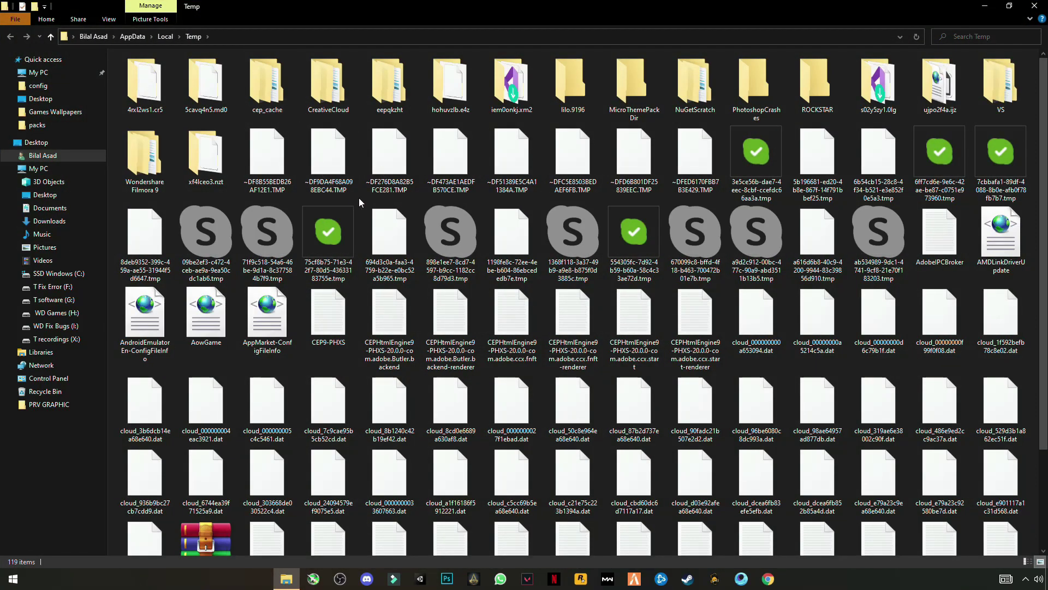
- Delete all items in the user's Temp folder, skipping the files in use, and close the folder
left_click(390, 240)
key("ctrl+a")
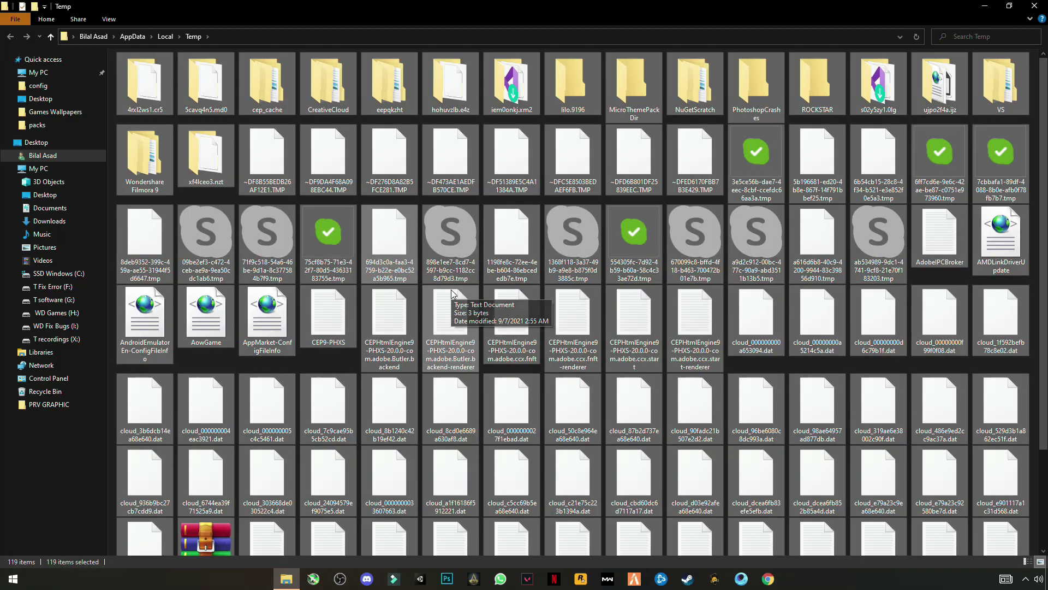
right_click(217, 240)
left_click(274, 394)
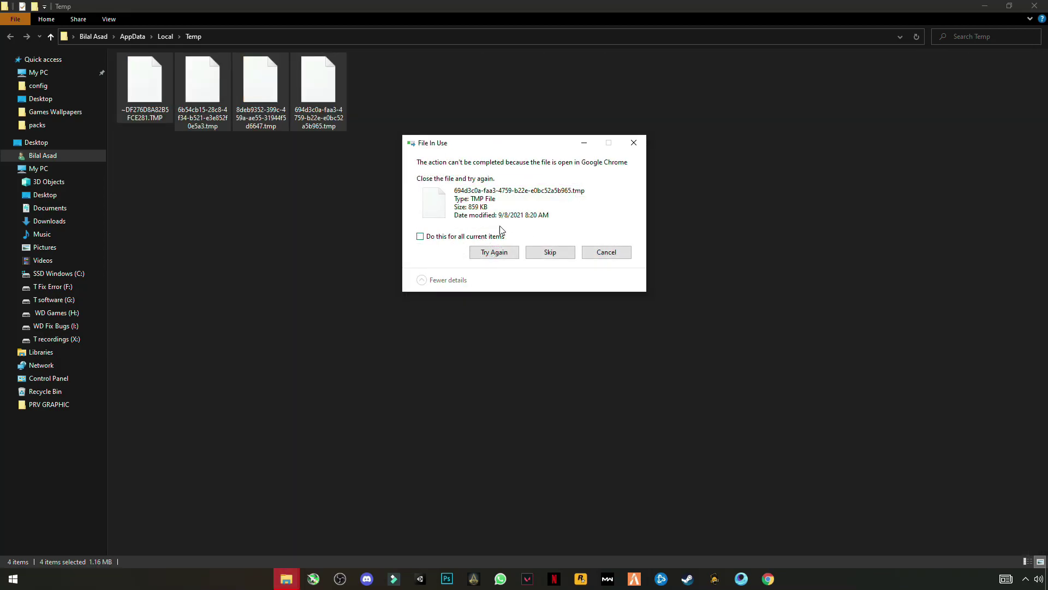
left_click(550, 252)
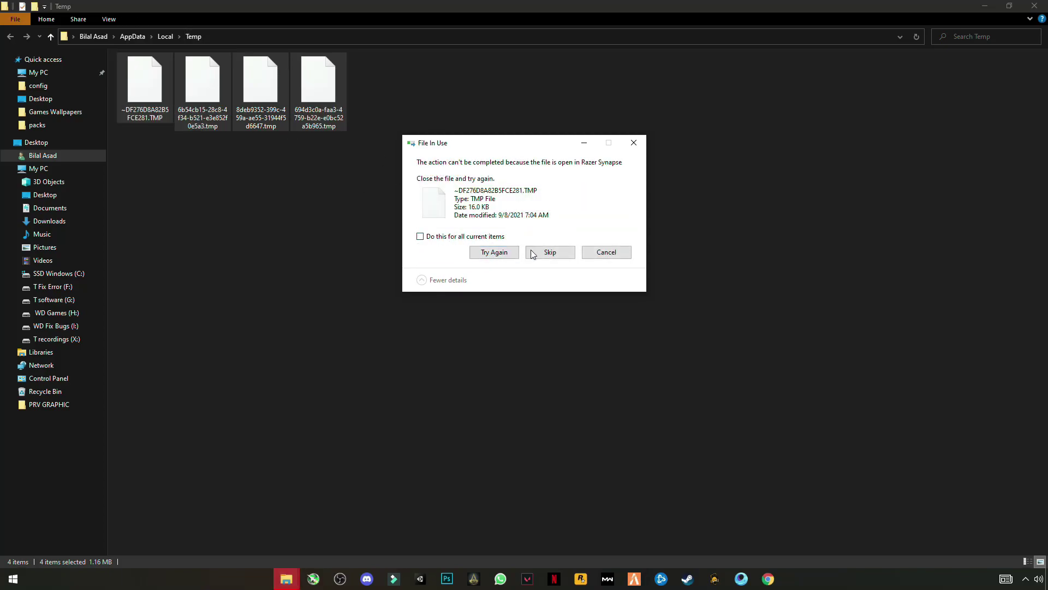
left_click(482, 239)
left_click(531, 255)
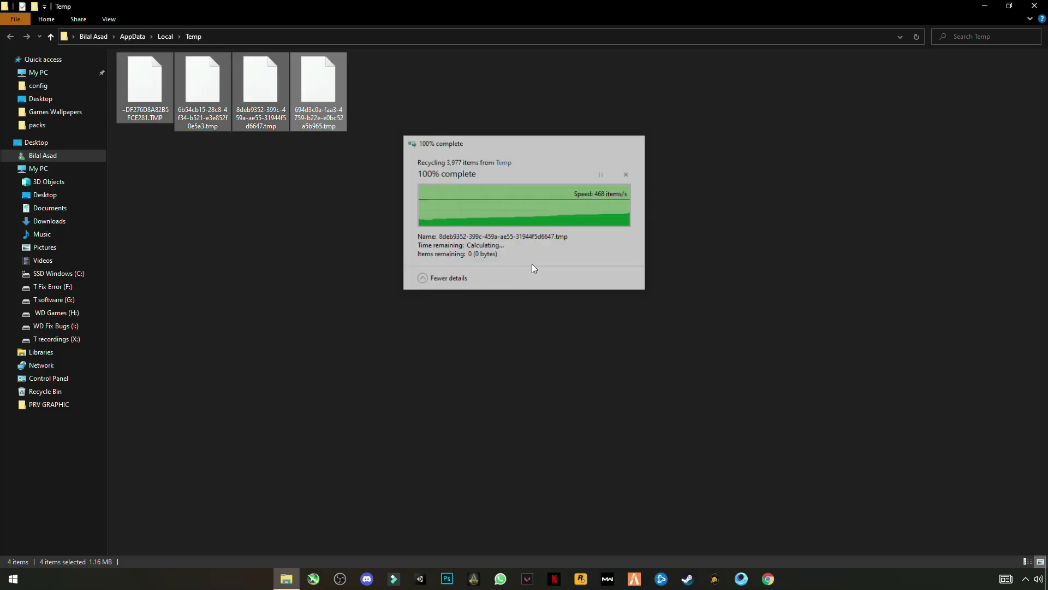
left_click(246, 172)
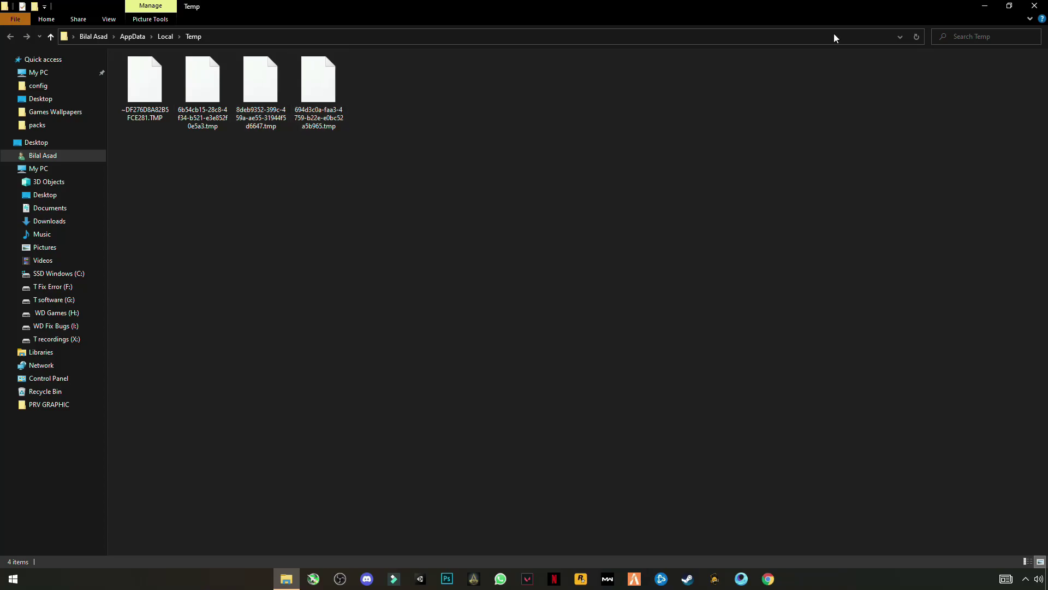
left_click(1033, 6)
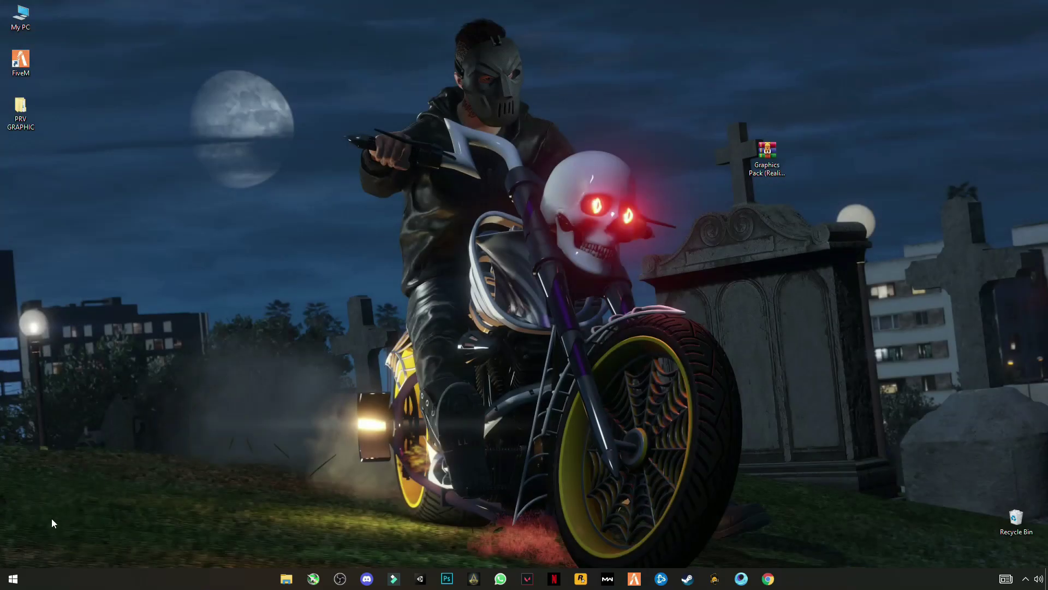
- Open the Windows Temp folder by running temp
left_click(12, 577)
type("run")
key("Return")
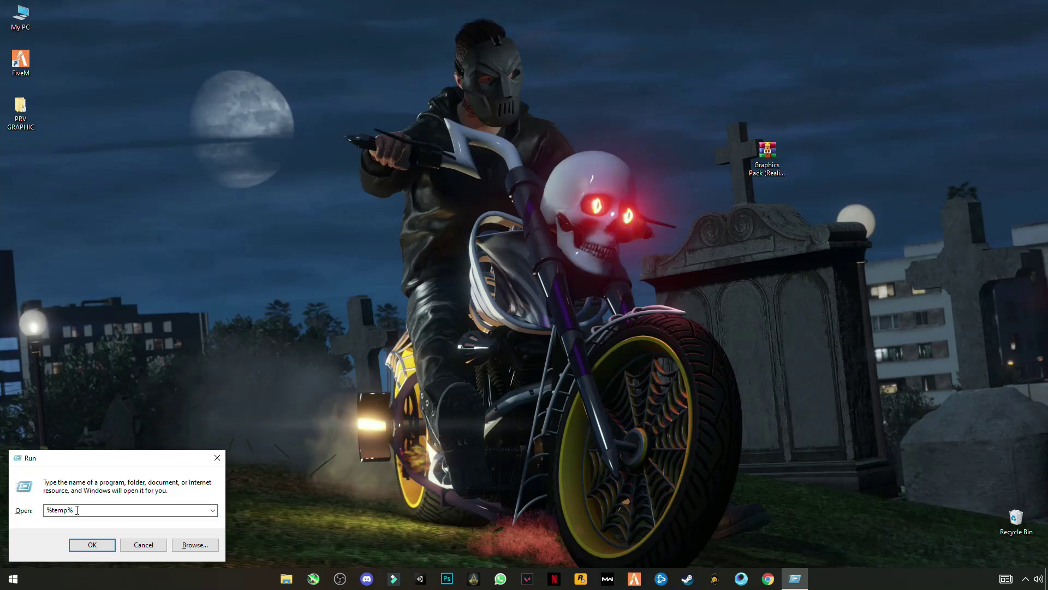
key("BackSpace")
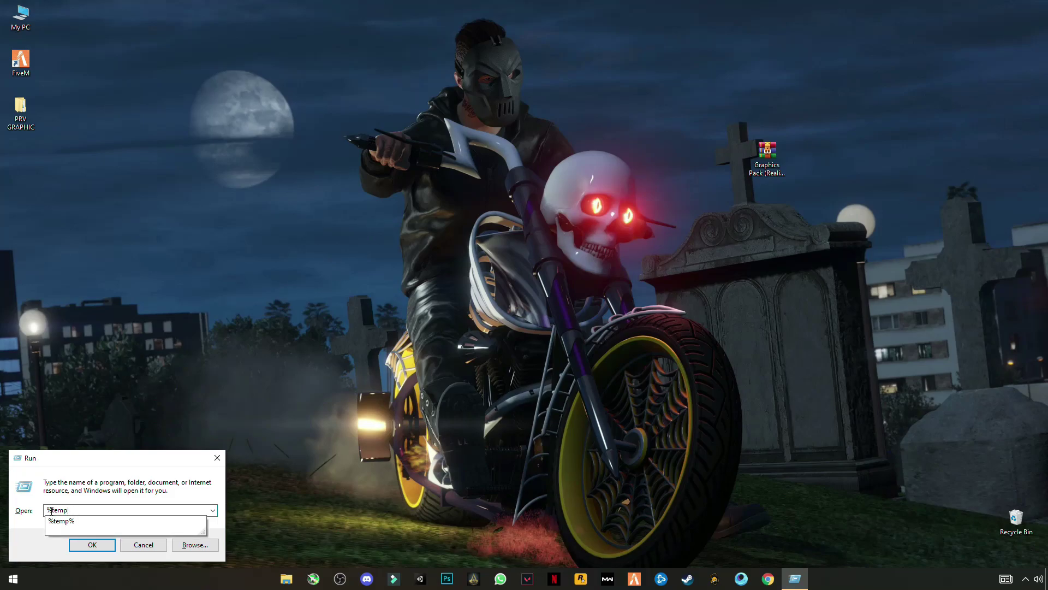
key("BackSpace")
left_click(92, 544)
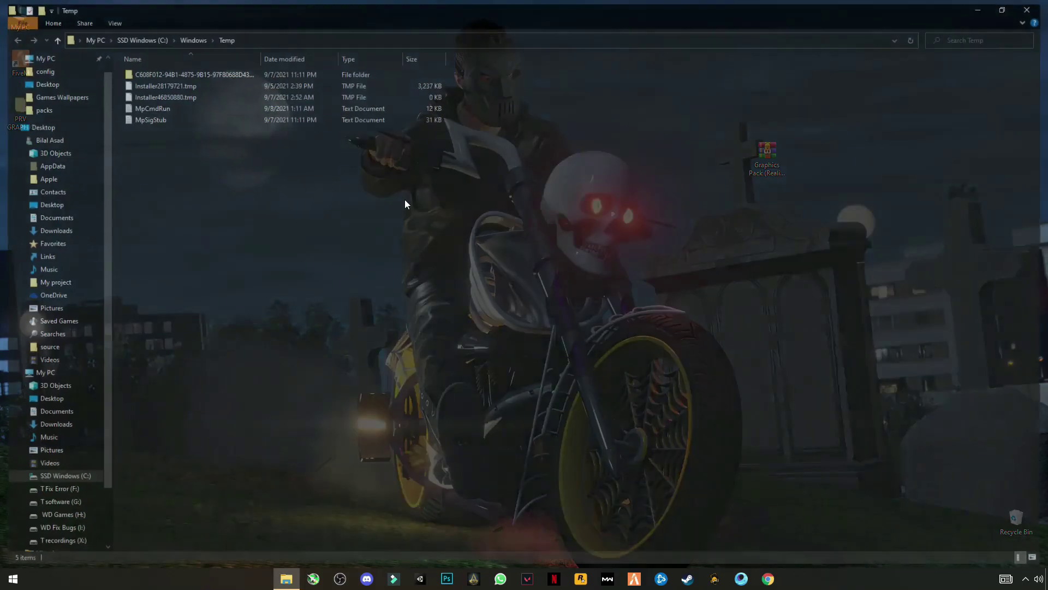
- Delete all items in the Windows Temp folder, retrying the file in use before cancelling the rest of the operation
left_click_drag(224, 180, 161, 55)
right_click(173, 83)
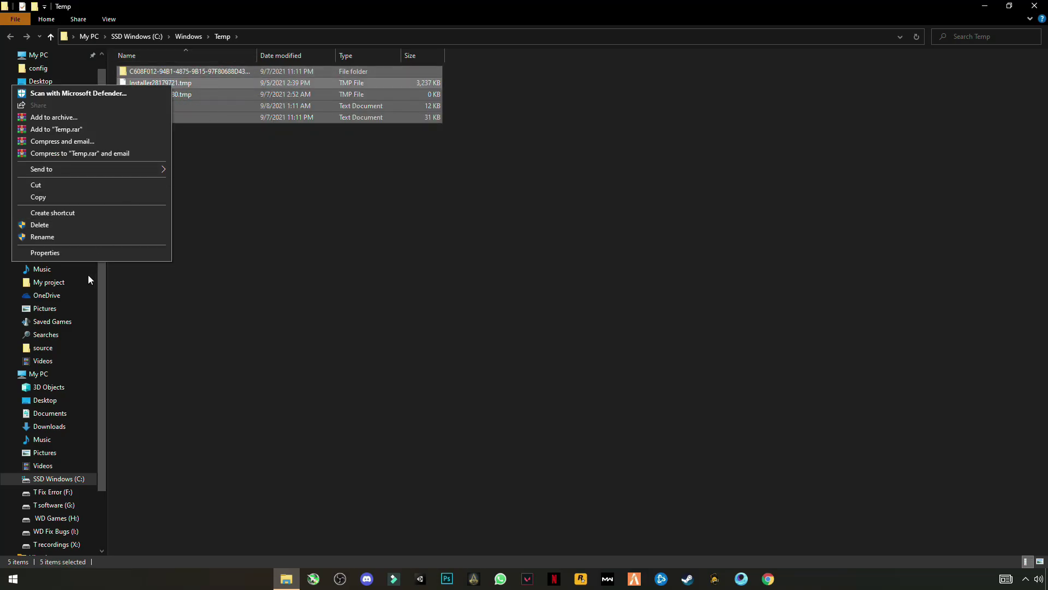
left_click(47, 221)
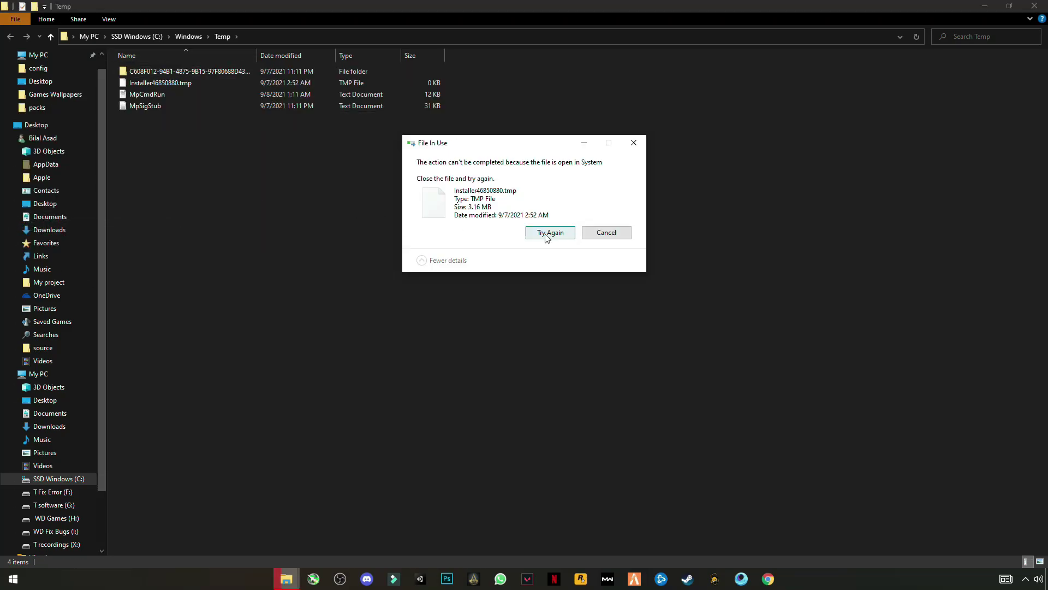
left_click(560, 234)
left_click(560, 236)
left_click(606, 232)
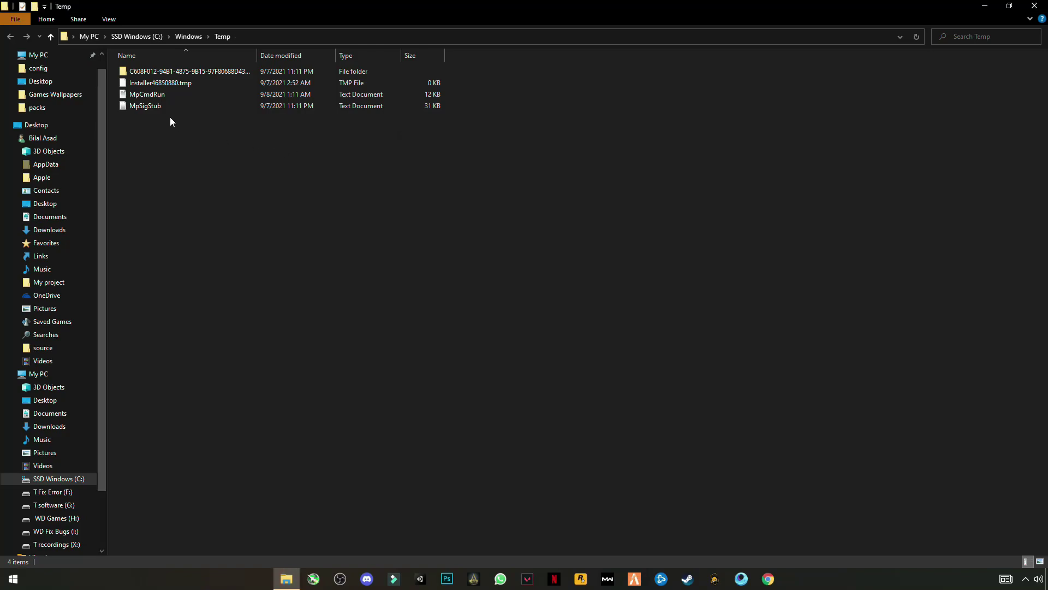
- Delete the MpSigStub and MpCmdRun text documents from the Windows Temp folder
left_click(146, 104)
right_click(174, 107)
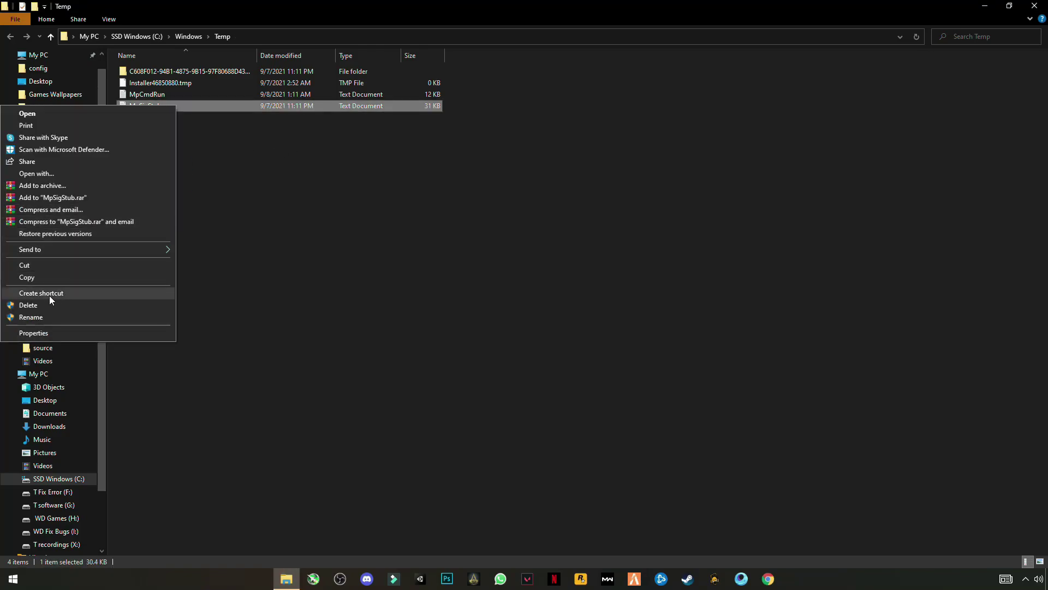
left_click(281, 194)
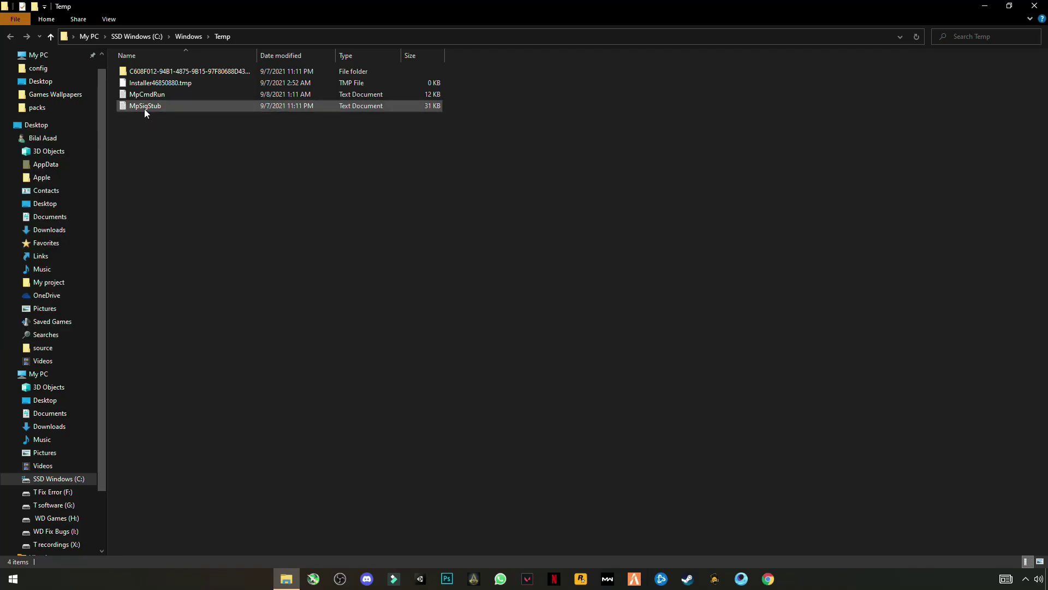
right_click(173, 107)
left_click(16, 307)
right_click(156, 97)
left_click(28, 298)
- Try to delete Installer46850880.tmp from the Windows Temp folder
left_click(143, 78)
right_click(143, 78)
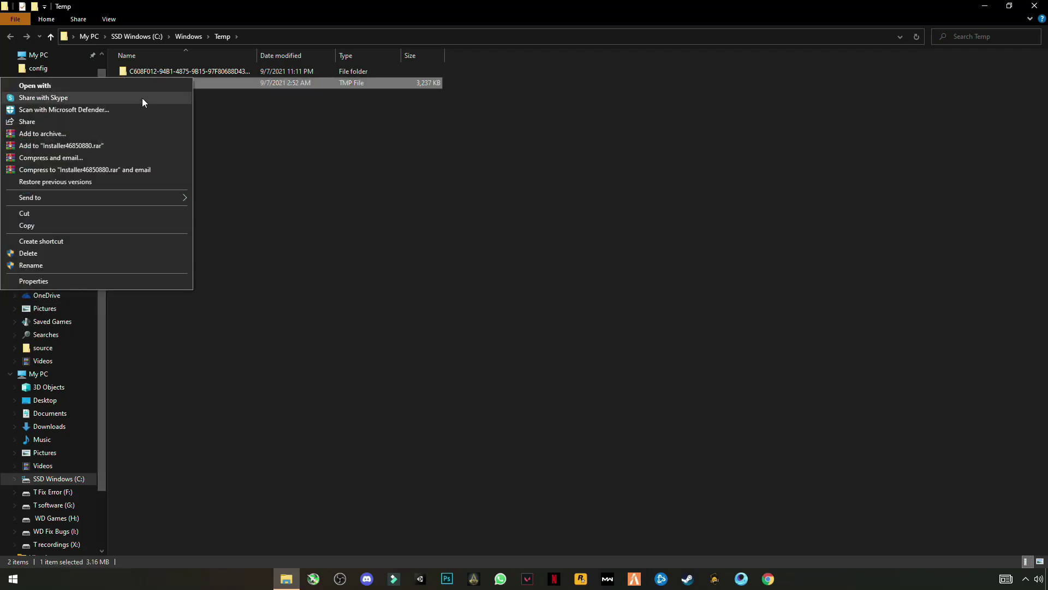
left_click(32, 253)
left_click(606, 232)
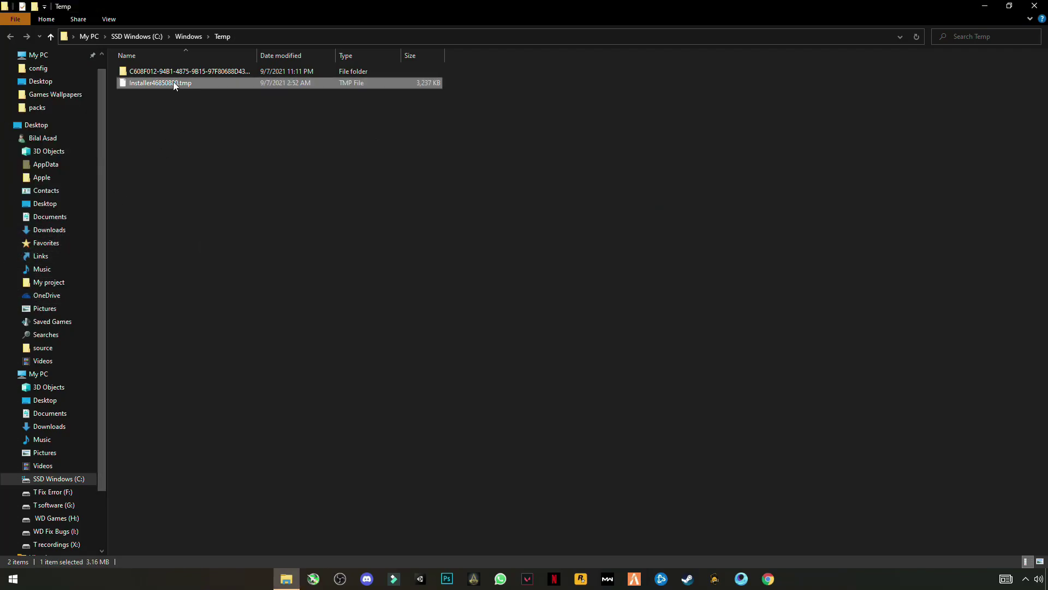
- Delete the subfolder whose name starts with C608F012 from Windows Temp and close the folder window
left_click(169, 71)
right_click(169, 71)
left_click(28, 311)
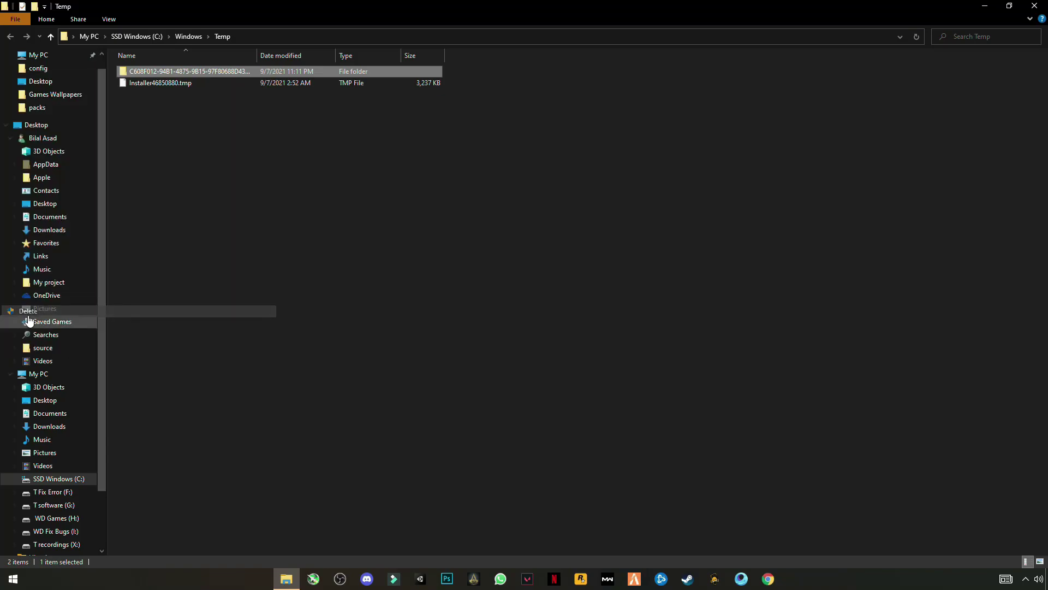
left_click(1039, 5)
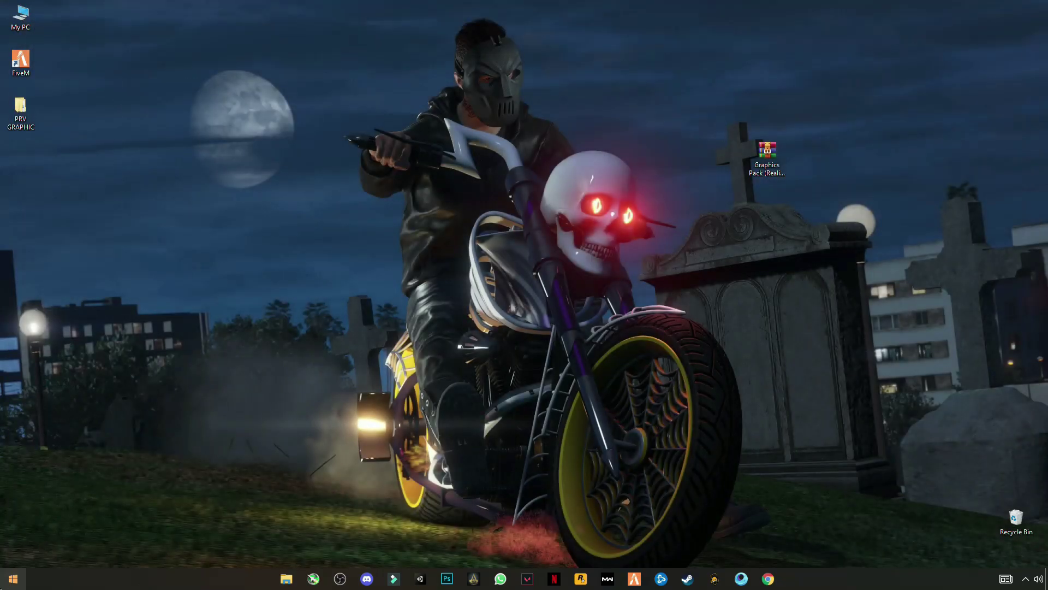
- Open the Windows Prefetch folder through the Run command prefetch, granting permanent access to it
left_click(7, 583)
type("run")
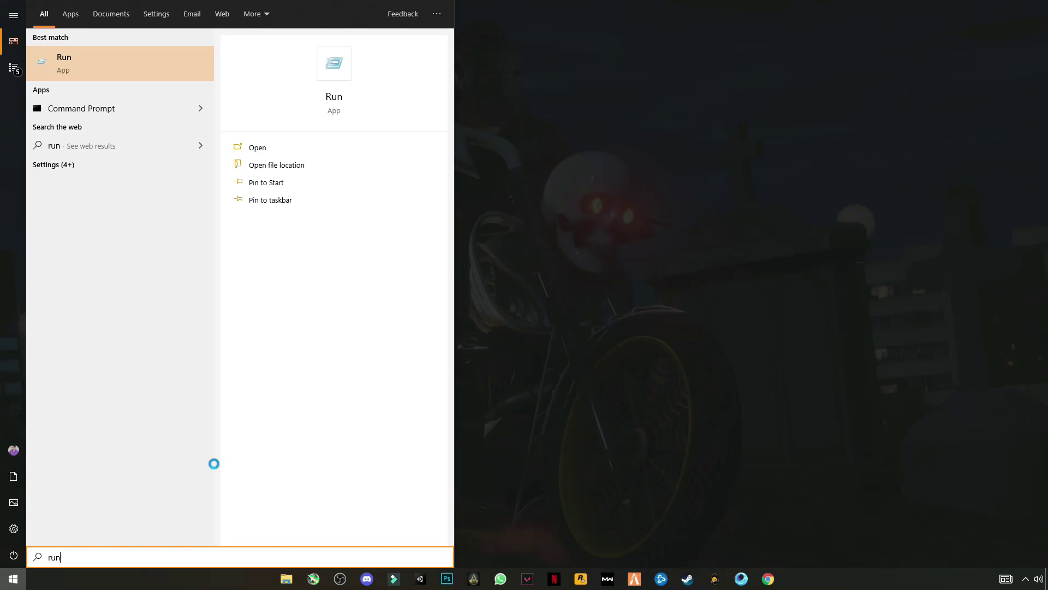
key("Return")
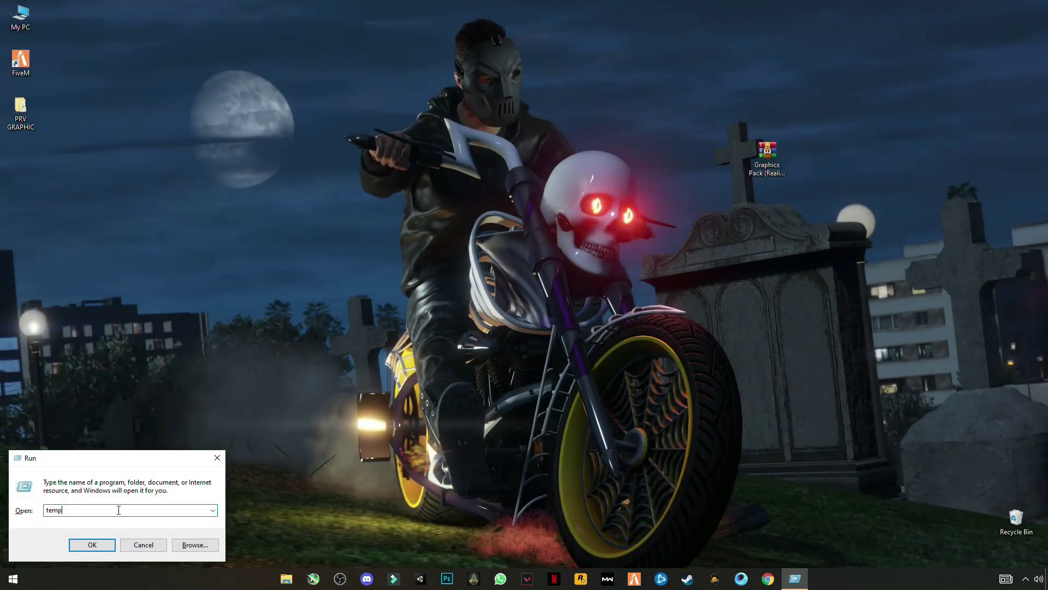
key("BackSpace")
type("pr")
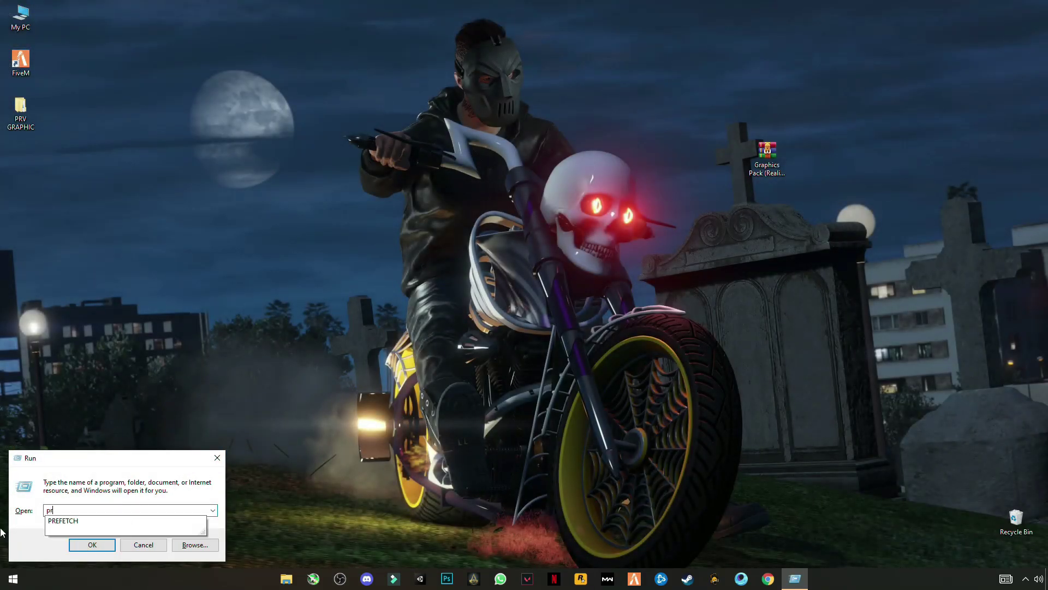
type("efetch")
left_click(87, 545)
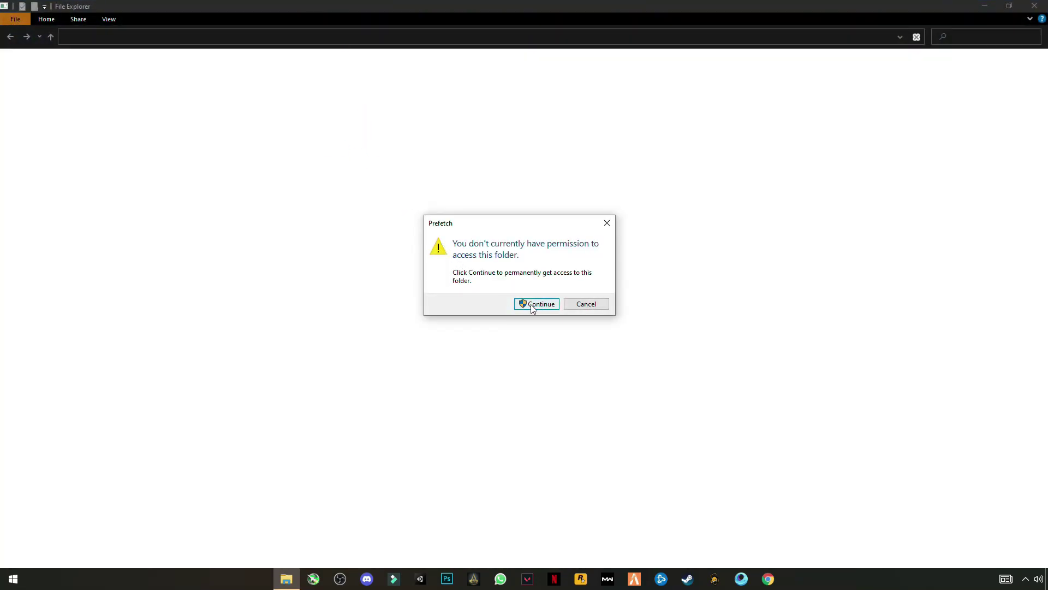
left_click(536, 305)
- Delete all files in the Prefetch folder, skipping the ones in use, and close the folder window
left_click(375, 264)
key("ctrl+a")
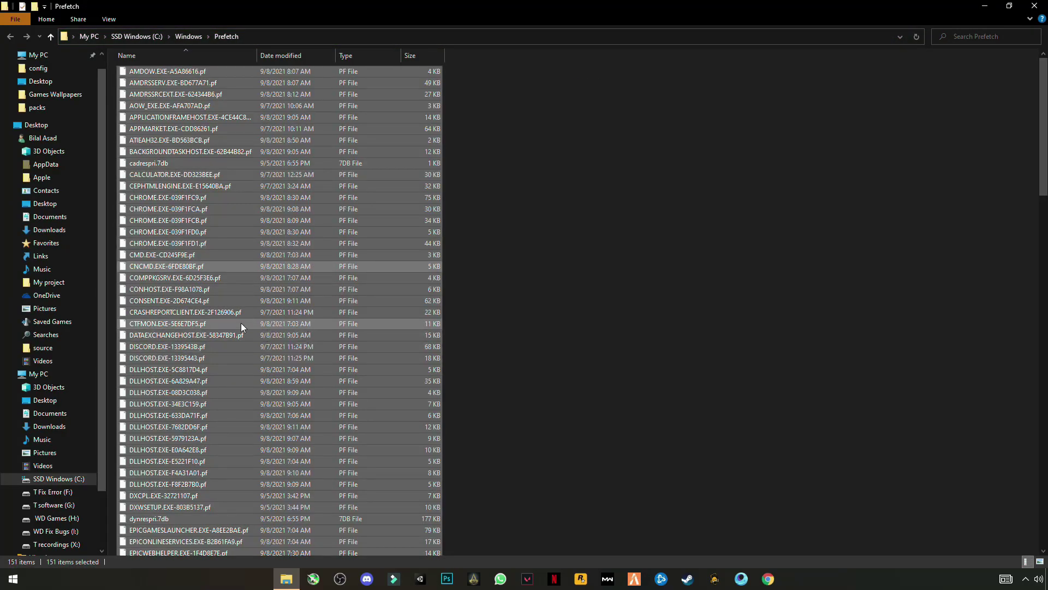
right_click(218, 311)
left_click(189, 450)
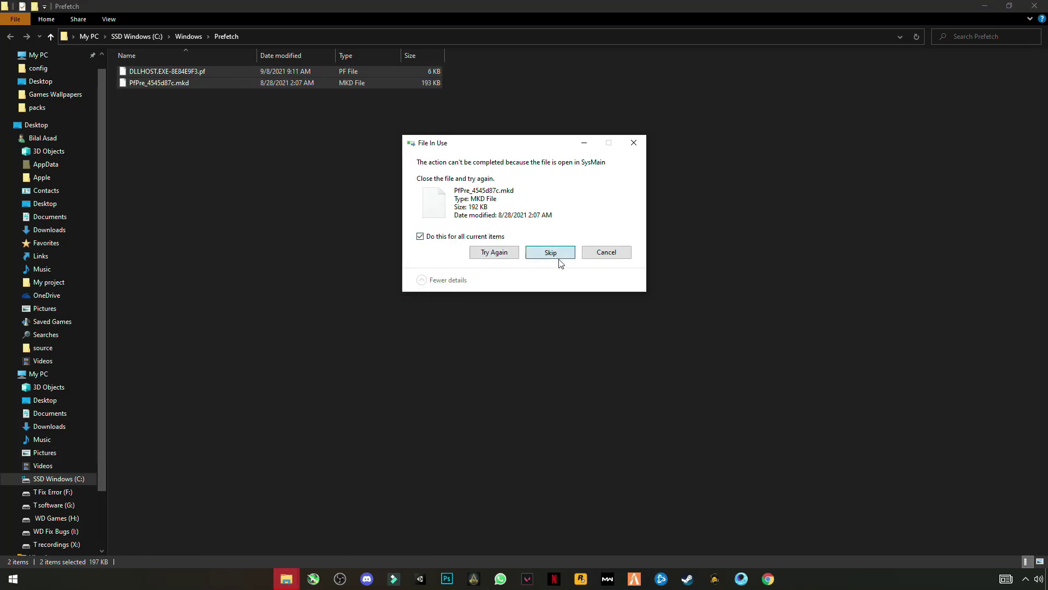
left_click(552, 254)
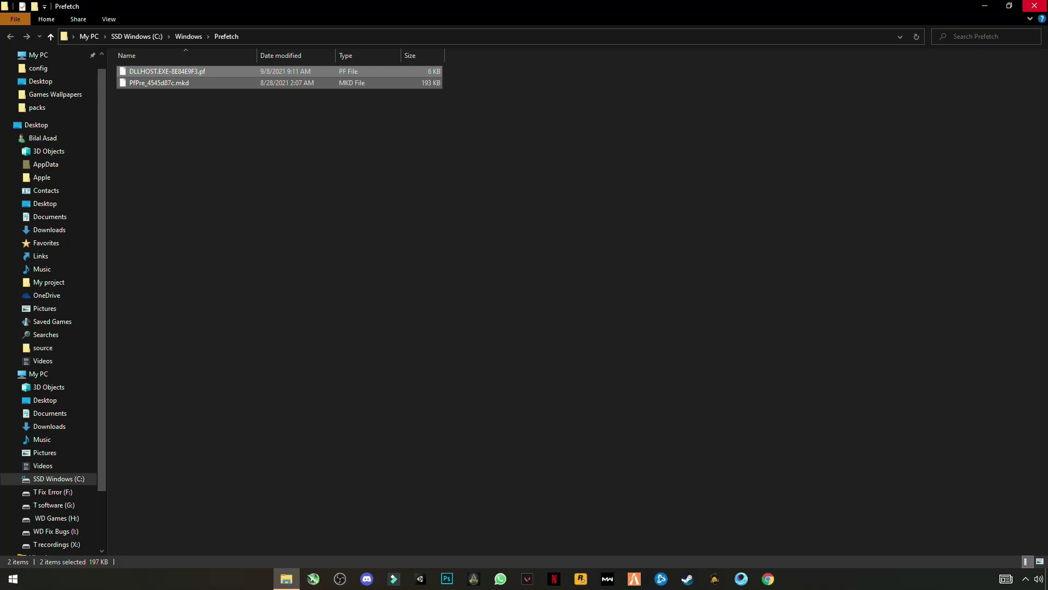
left_click(1038, 5)
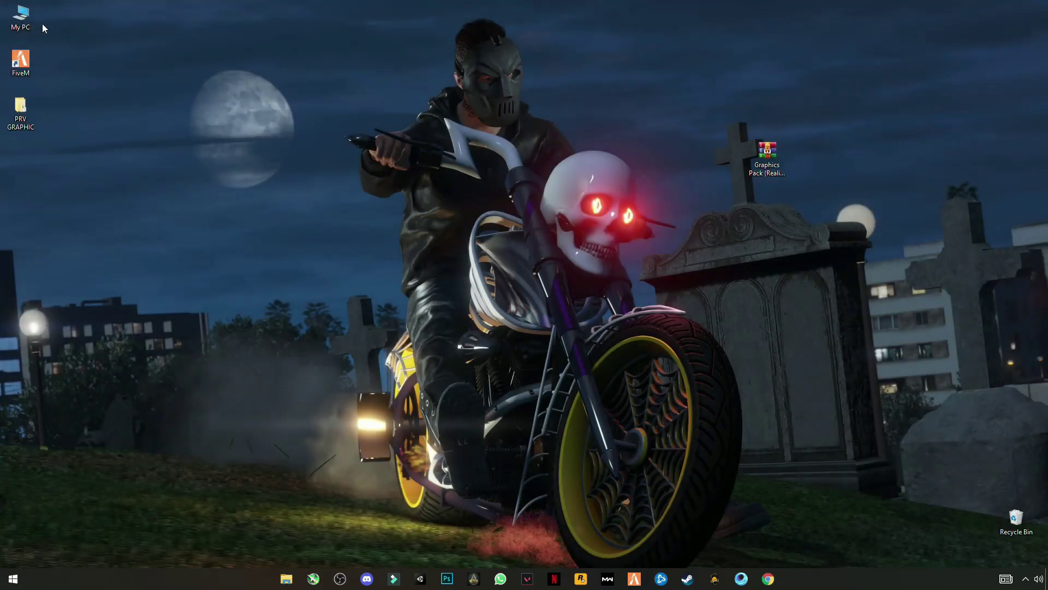
- Open the Performance Options from the advanced system settings in My PC's properties
right_click(27, 20)
left_click(28, 17)
double_click(28, 16)
right_click(148, 244)
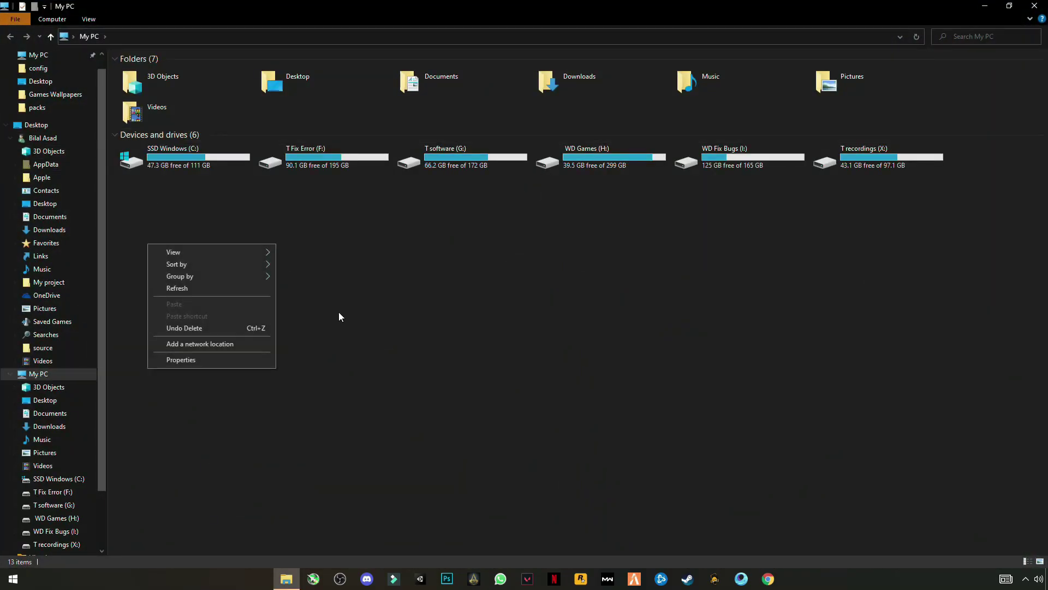
left_click(186, 361)
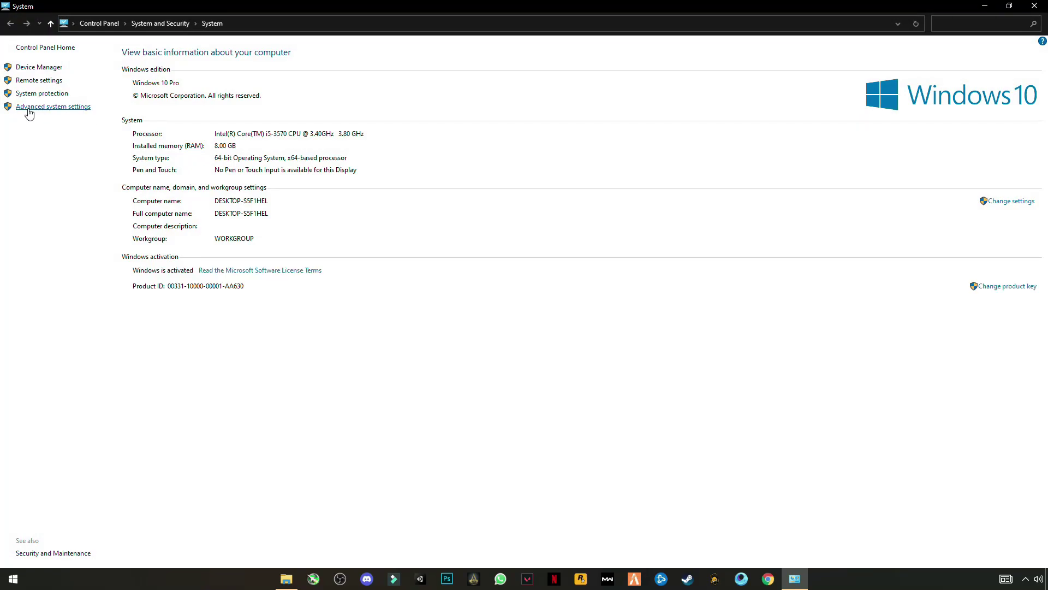
left_click(76, 108)
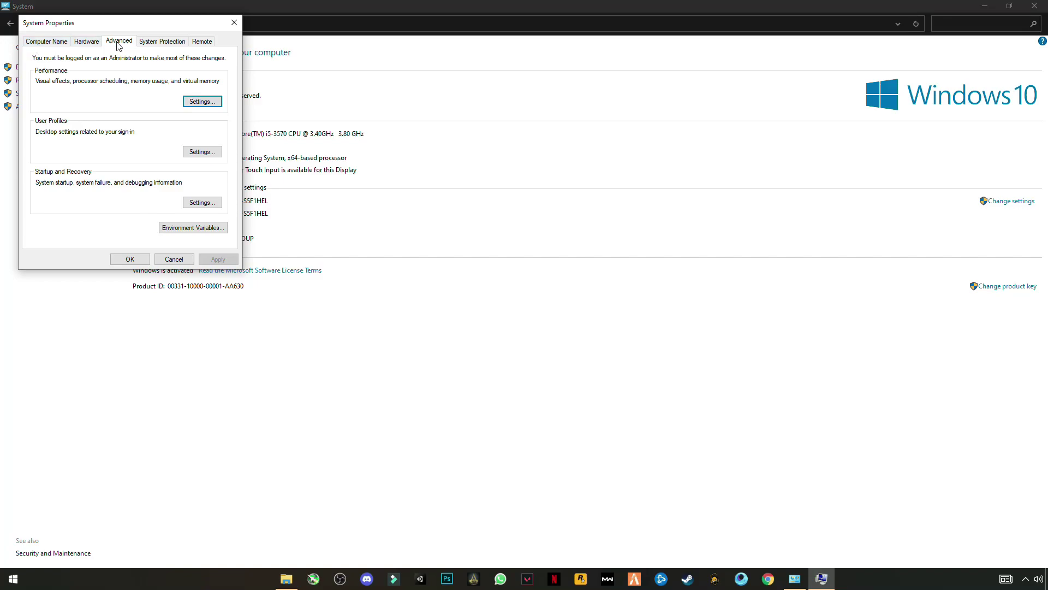
left_click(201, 101)
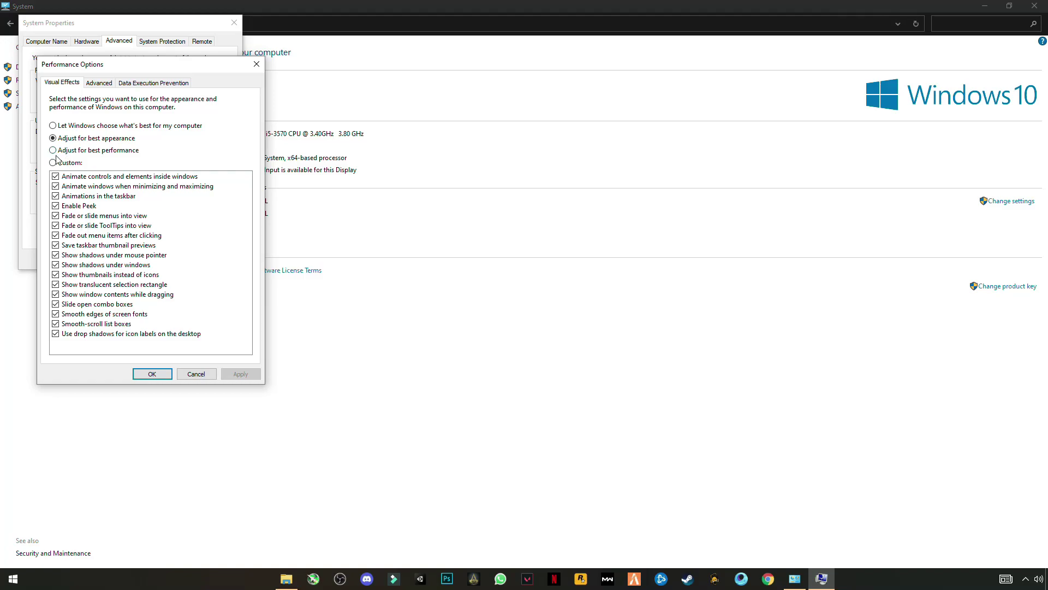
- Turn off every visual effect in the custom list, from window animations to desktop icon label shadows, and apply the changes
left_click(55, 180)
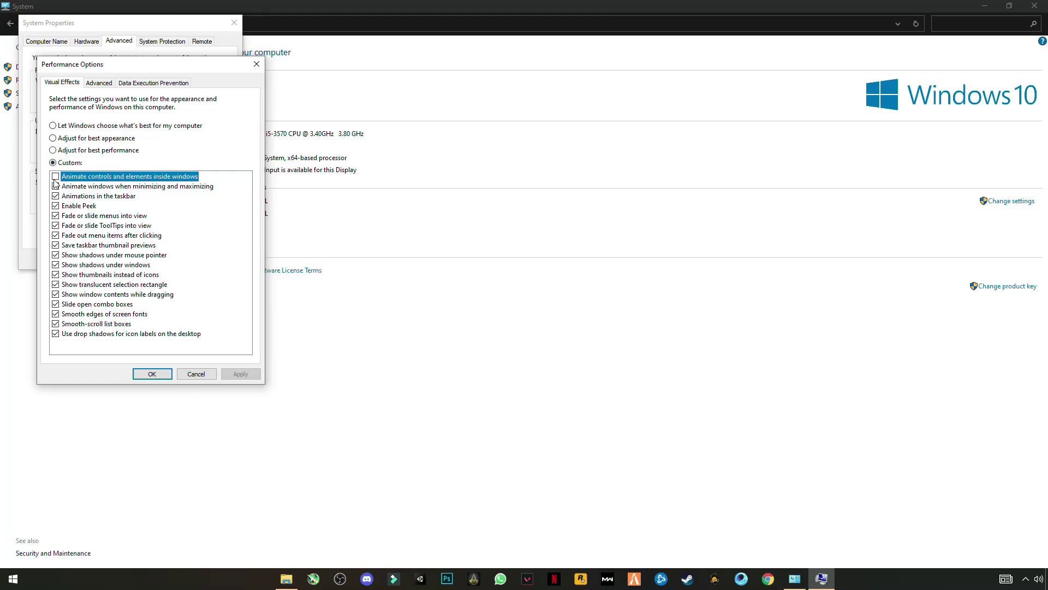
left_click(56, 187)
left_click(56, 197)
left_click(56, 206)
left_click(57, 216)
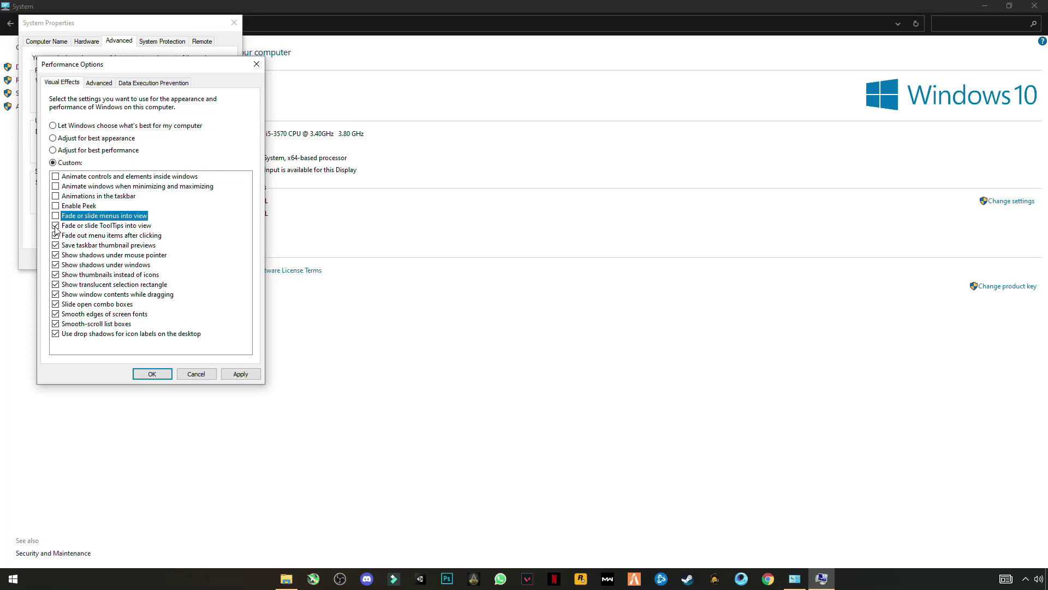
left_click(56, 226)
left_click(56, 235)
left_click(55, 254)
left_click(56, 265)
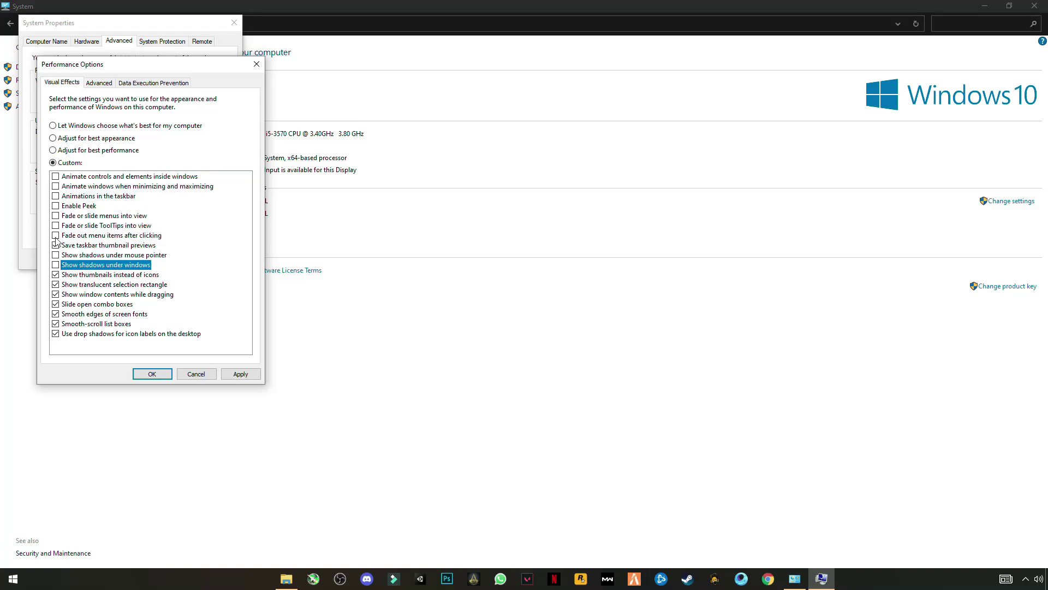
left_click(56, 245)
left_click(55, 275)
left_click(56, 285)
left_click(55, 294)
left_click(55, 304)
left_click(56, 314)
left_click(55, 324)
left_click(56, 334)
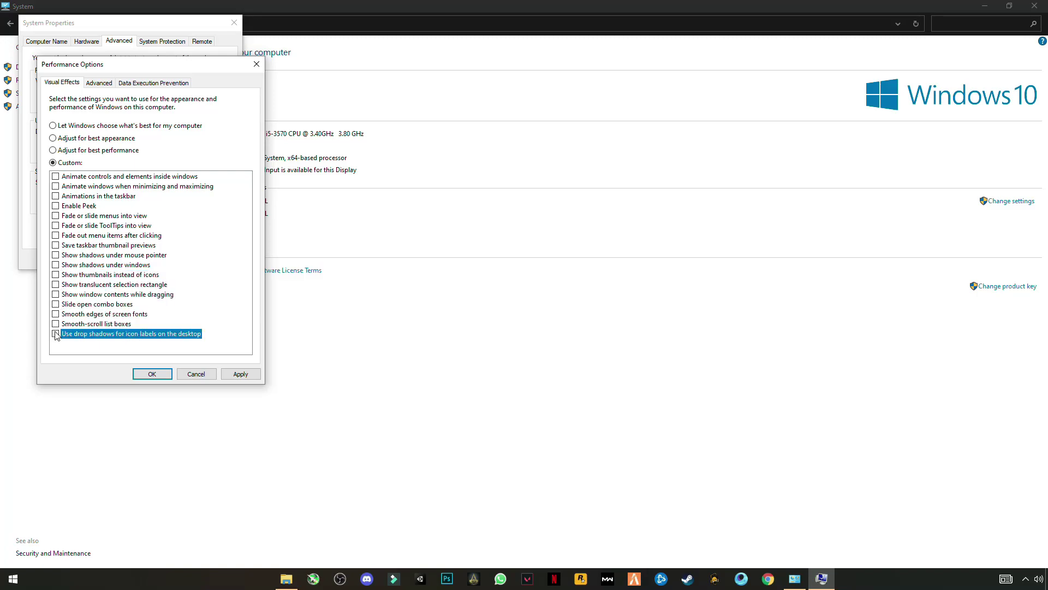
left_click(235, 375)
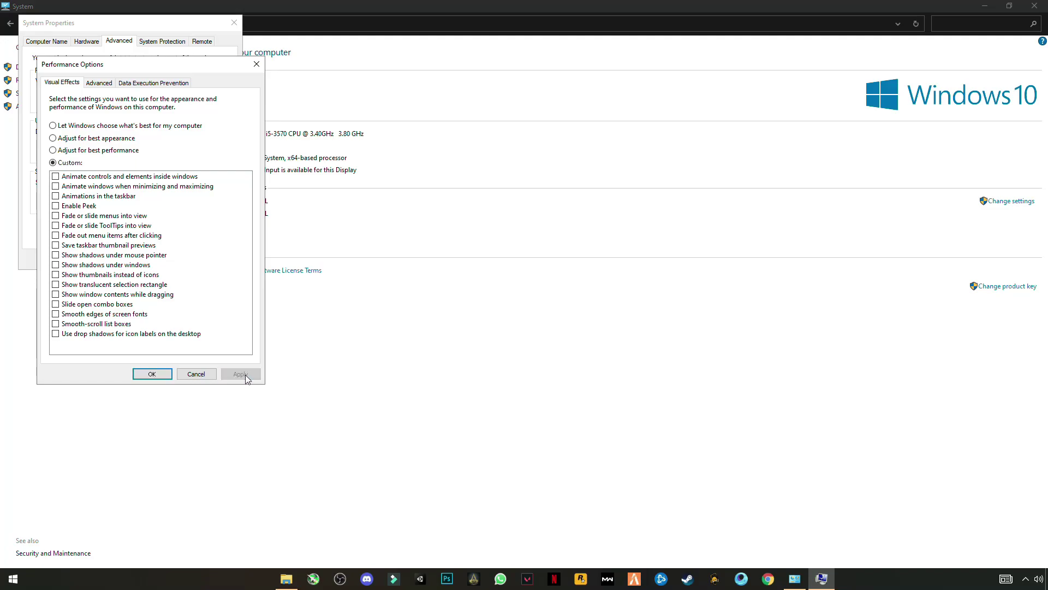
left_click(159, 374)
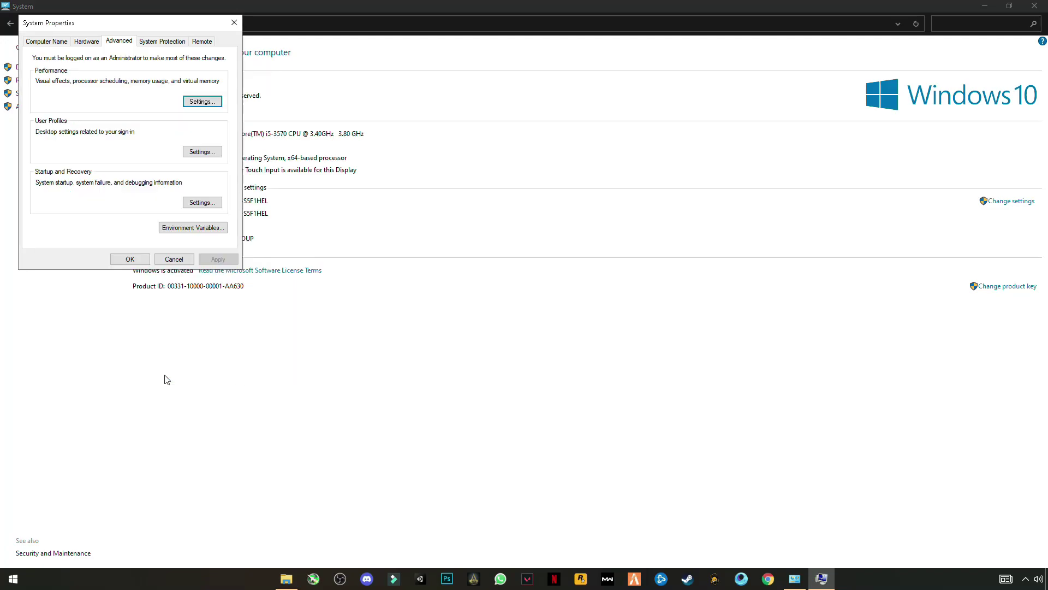
- Confirm and close System Properties, and close the System and My PC windows
left_click(131, 260)
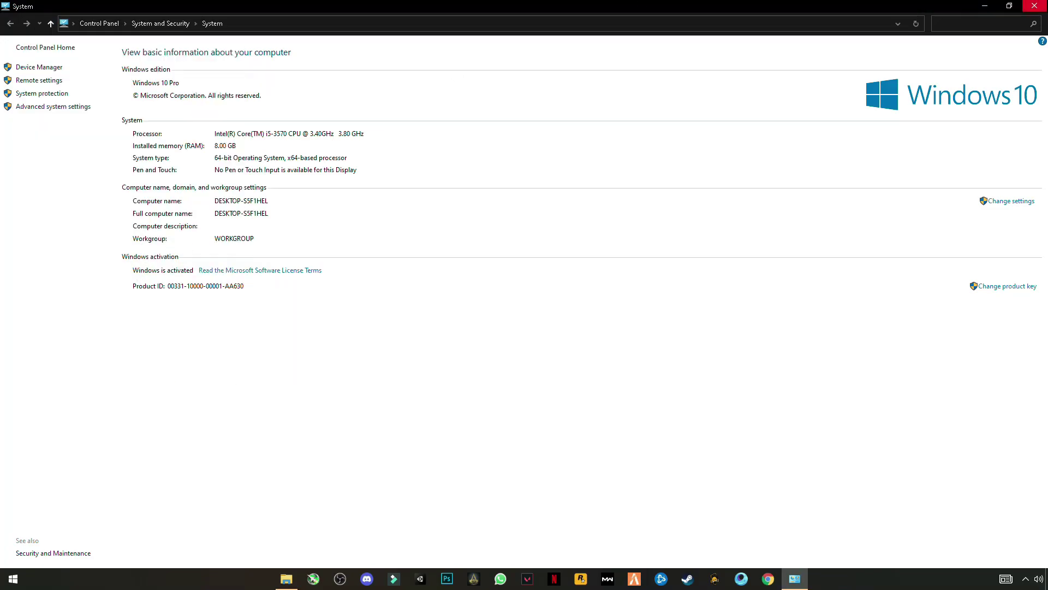
left_click(1033, 7)
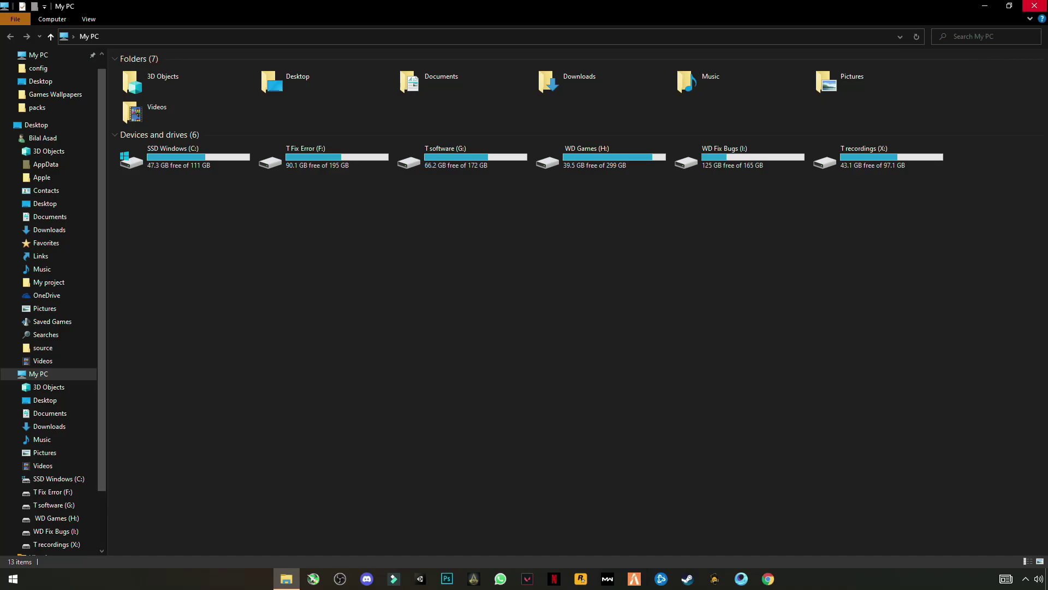
left_click(1034, 6)
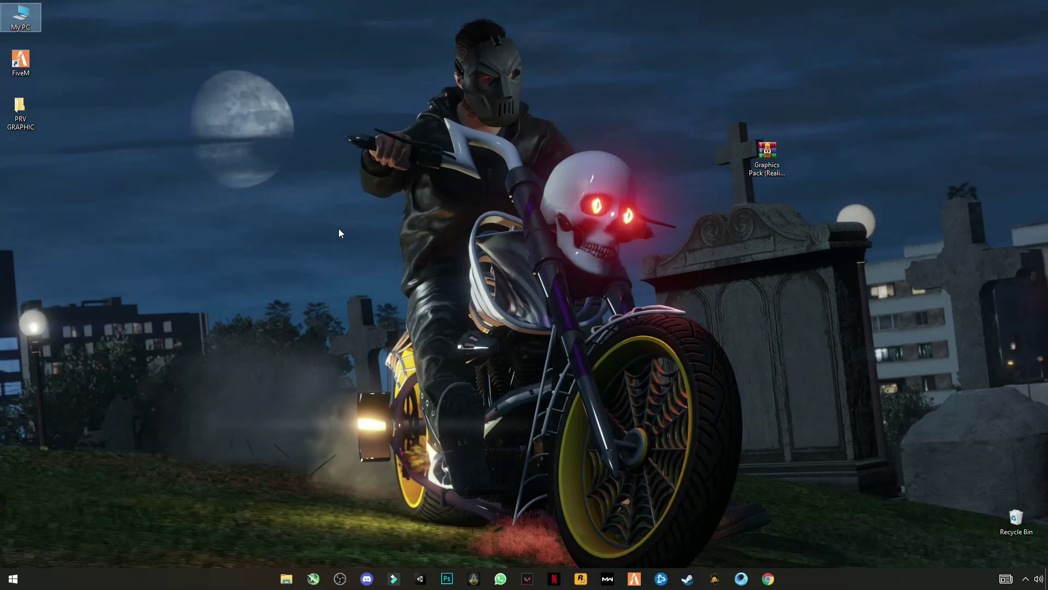
right_click(155, 115)
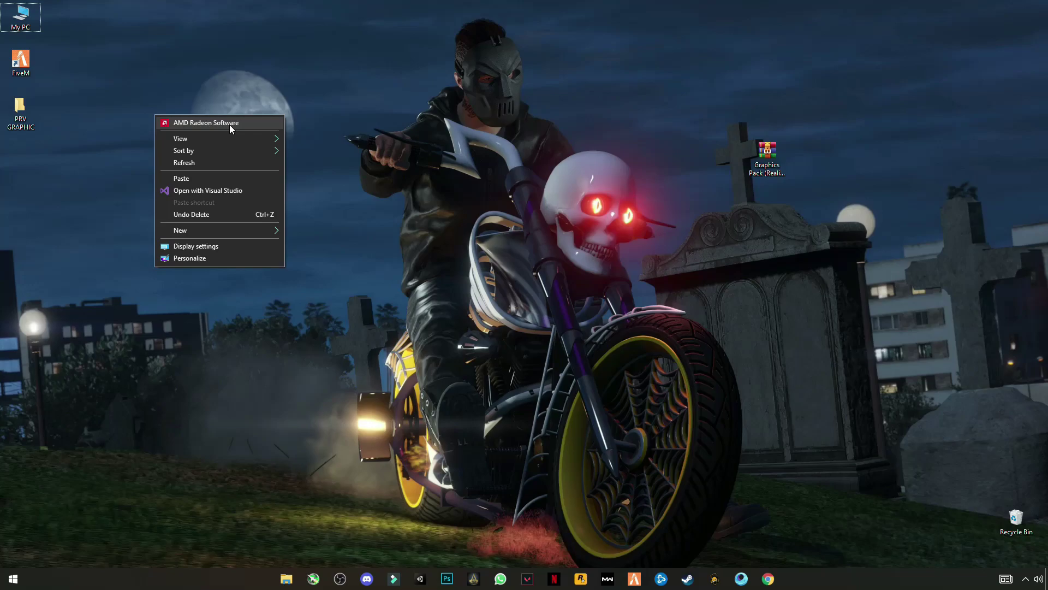
right_click(24, 28)
left_click(46, 151)
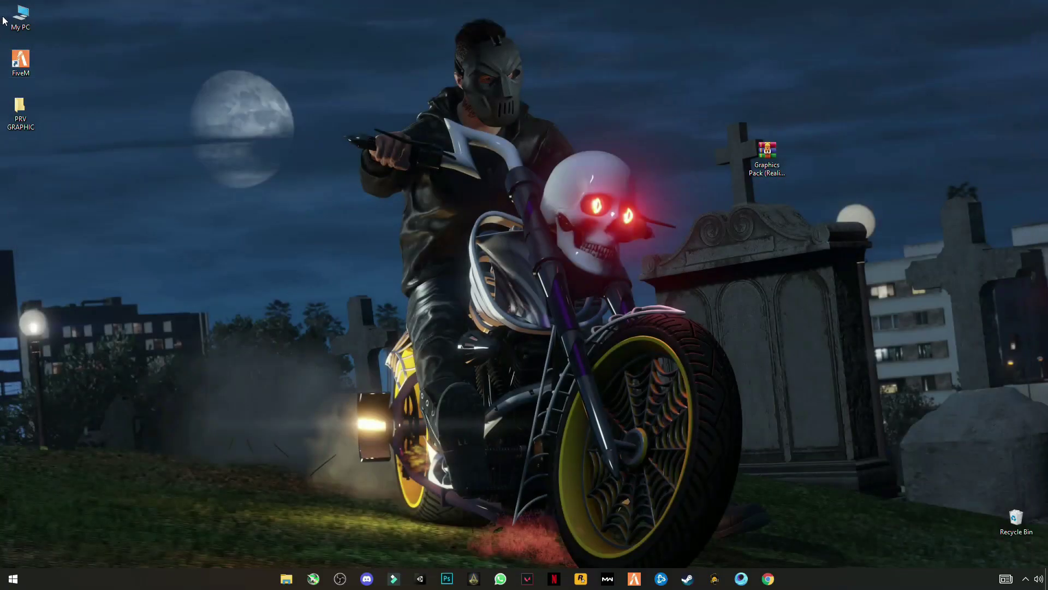
- Open Device Manager in Computer Management for My PC and expand the display adapters
right_click(28, 16)
left_click(41, 48)
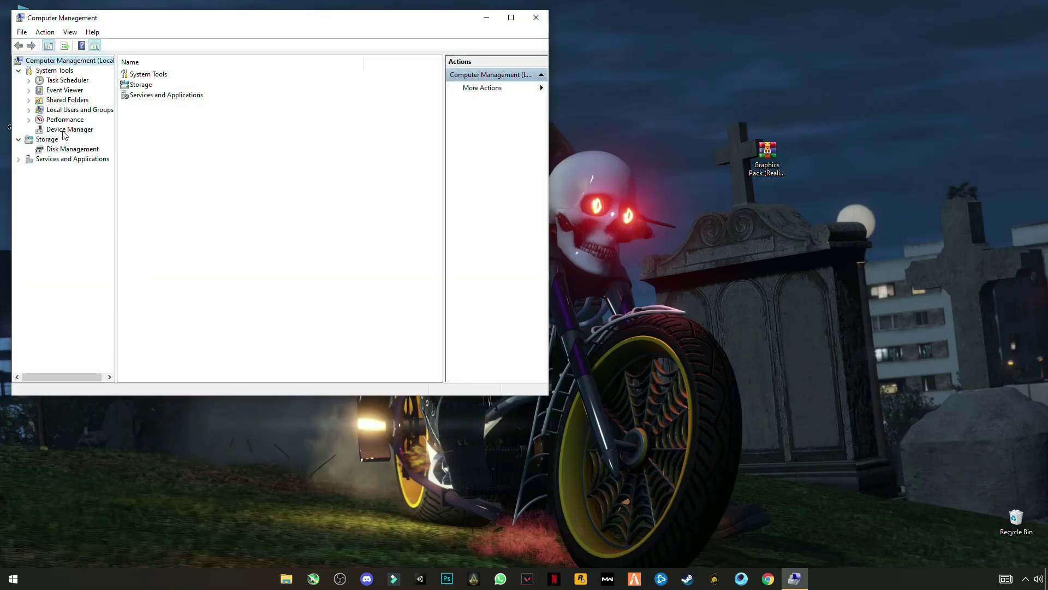
left_click(66, 130)
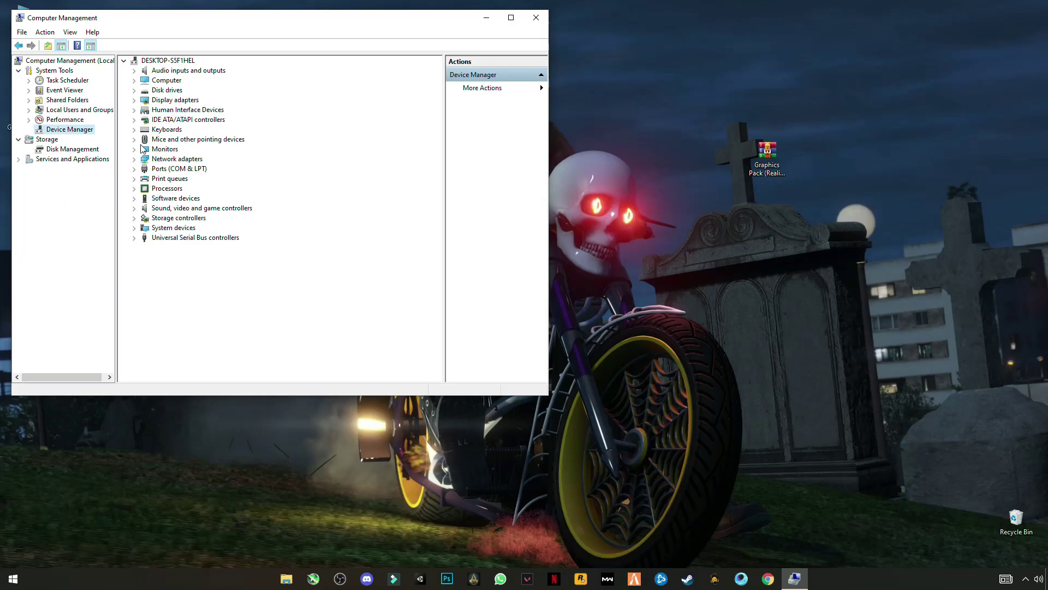
double_click(155, 100)
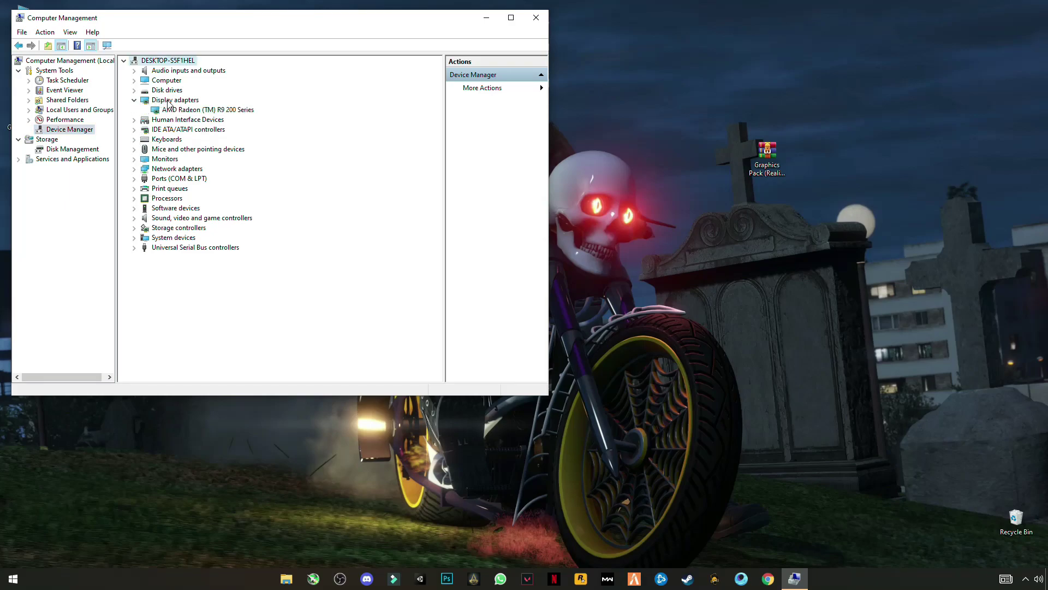
- Search automatically for an updated driver for the AMD Radeon (TM) R9 200 Series adapter, and close Computer Management
left_click(191, 111)
right_click(208, 114)
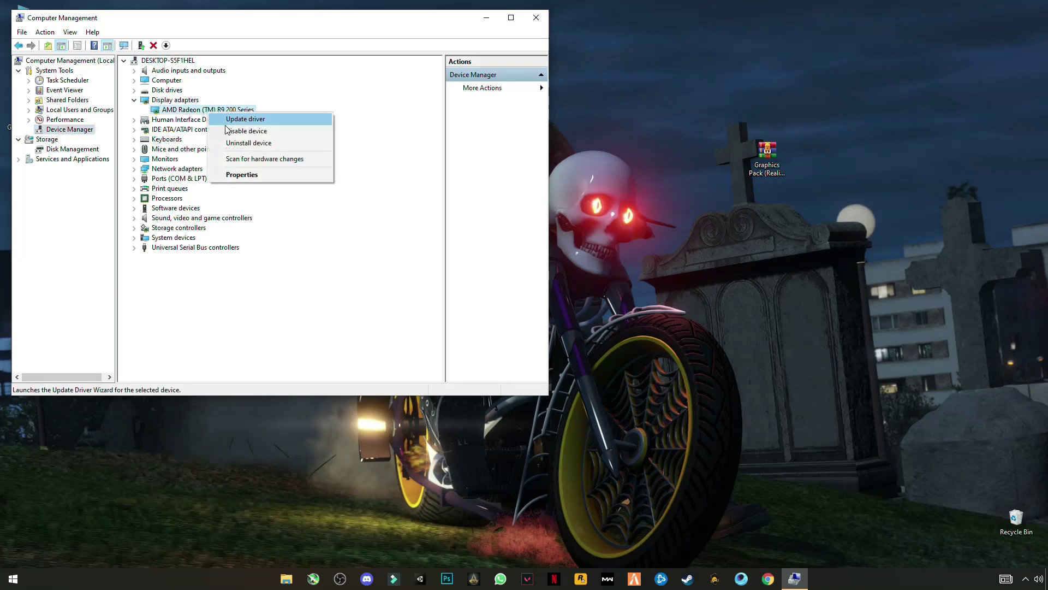
left_click(245, 119)
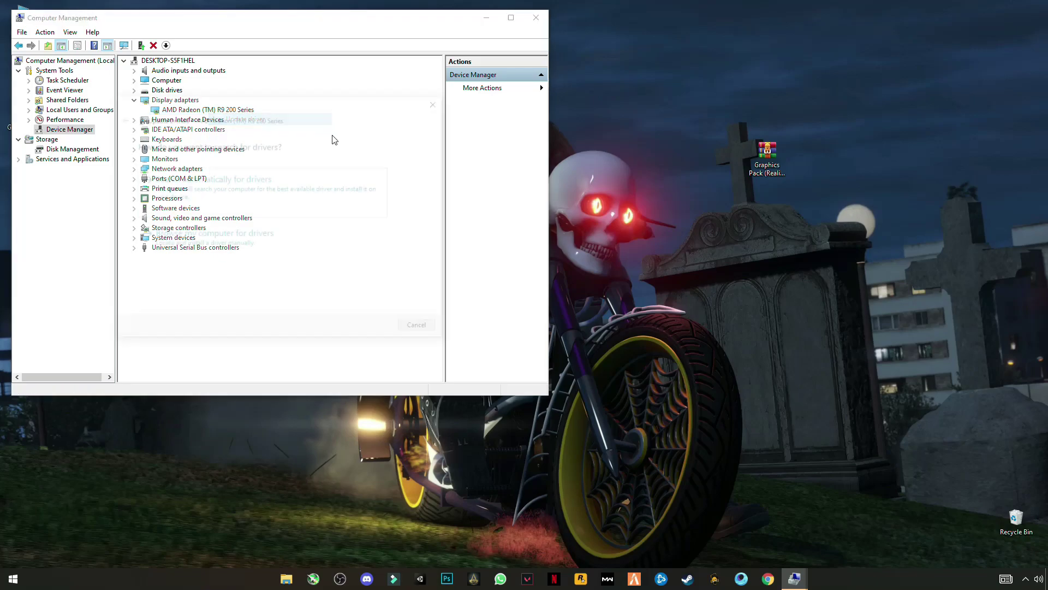
left_click(219, 191)
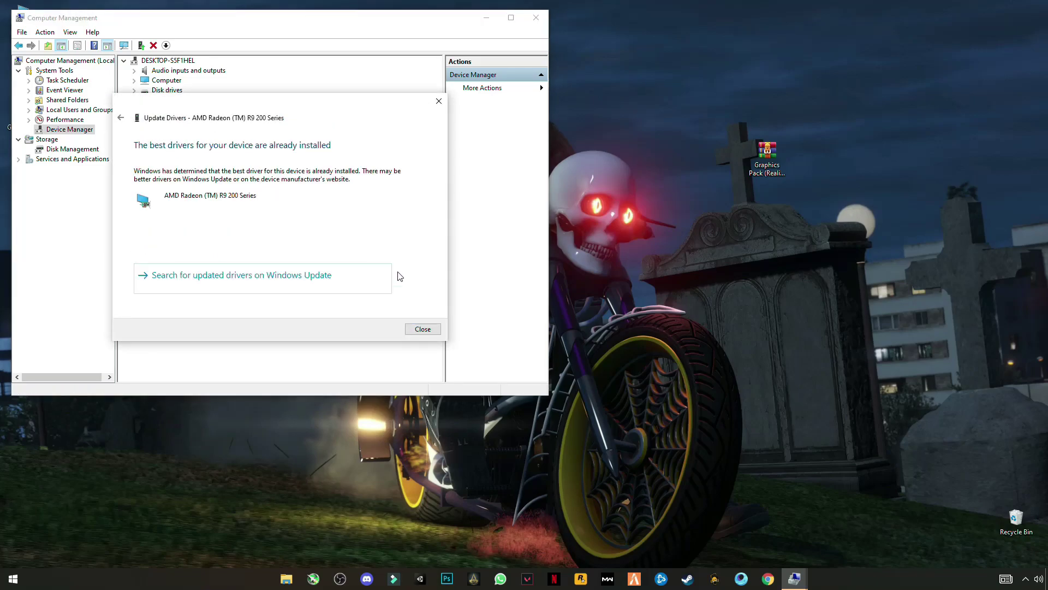
left_click(429, 330)
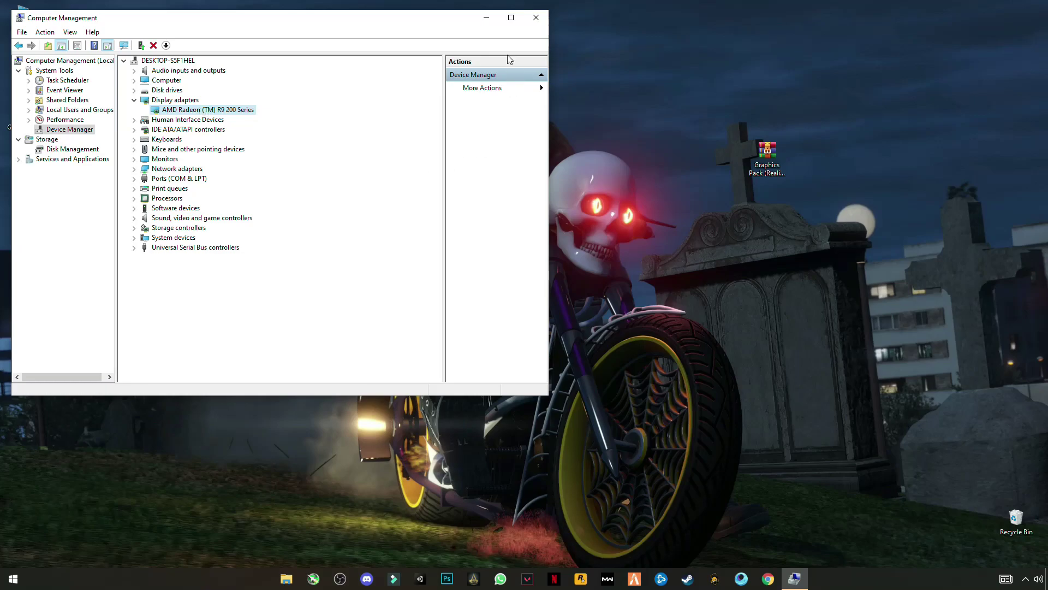
left_click(536, 17)
right_click(207, 174)
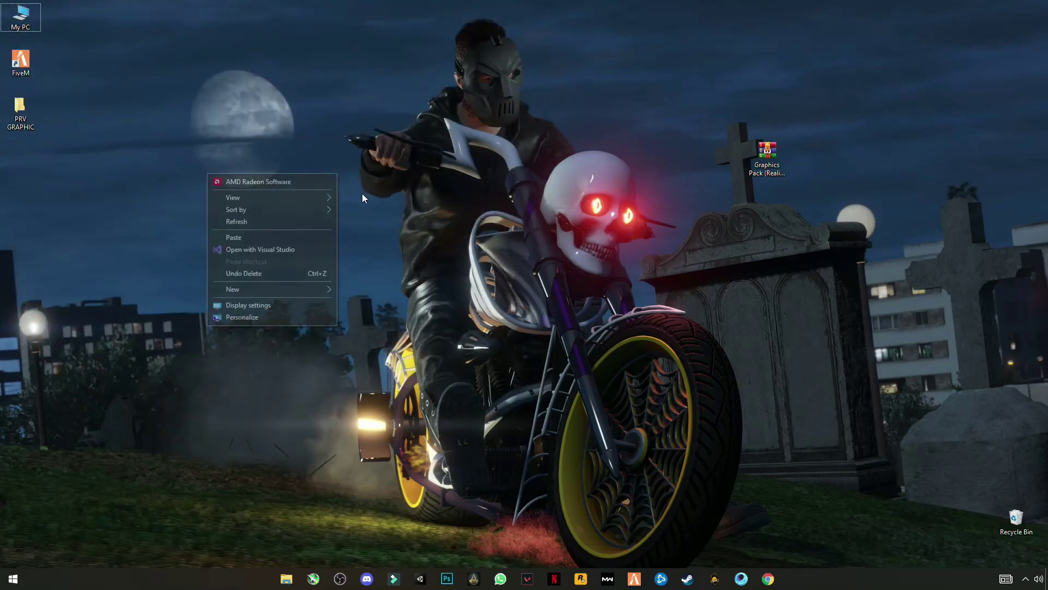
right_click(235, 140)
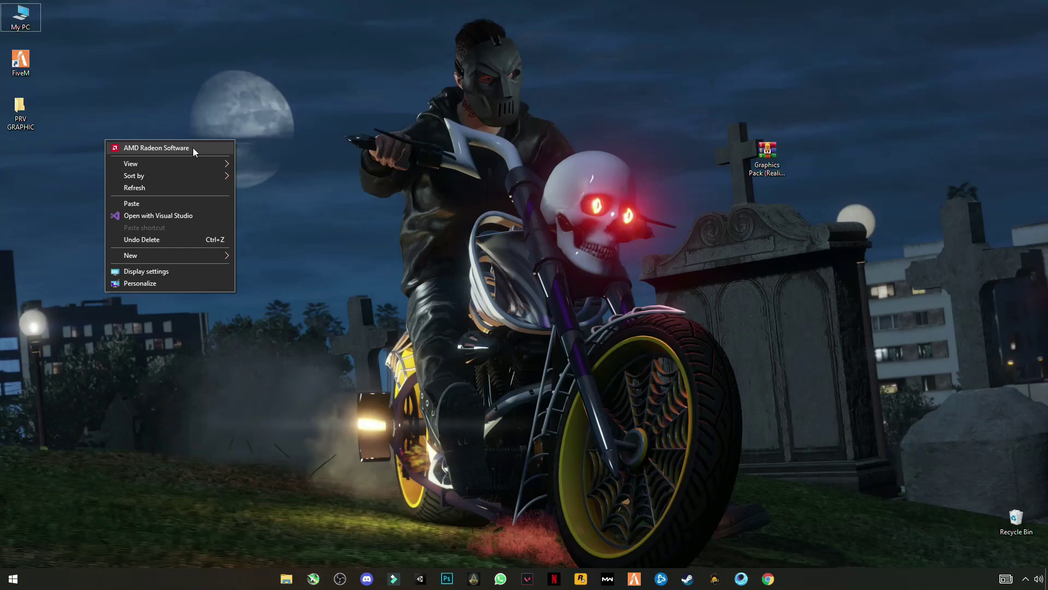
left_click(358, 141)
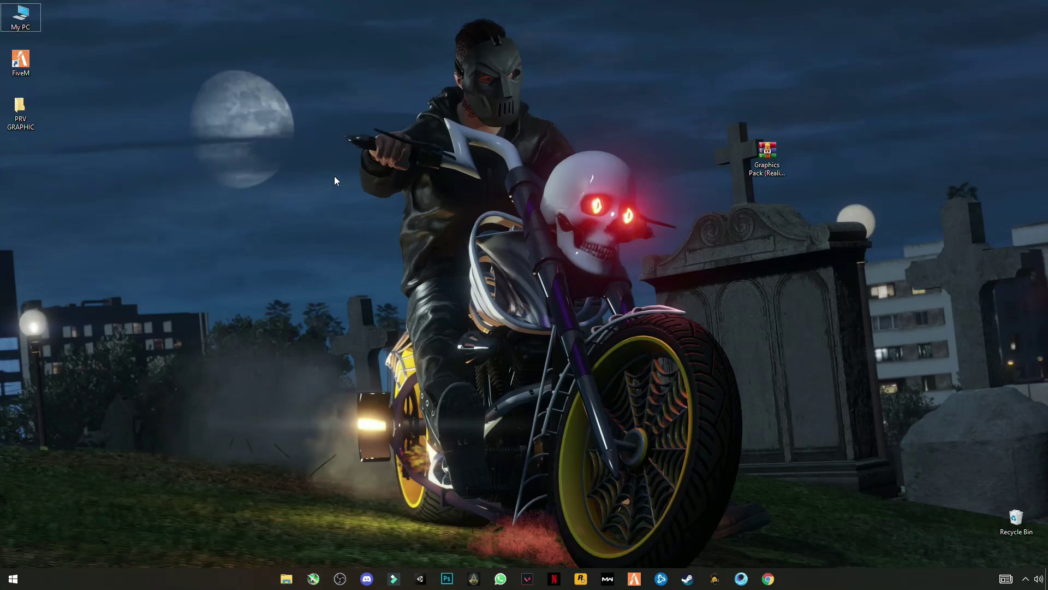
left_click(1025, 578)
- Open Windows Update in Settings and download and install the optional 2021-08 Cumulative Update Preview for Windows 10 (KB5005101)
left_click(13, 578)
left_click(21, 534)
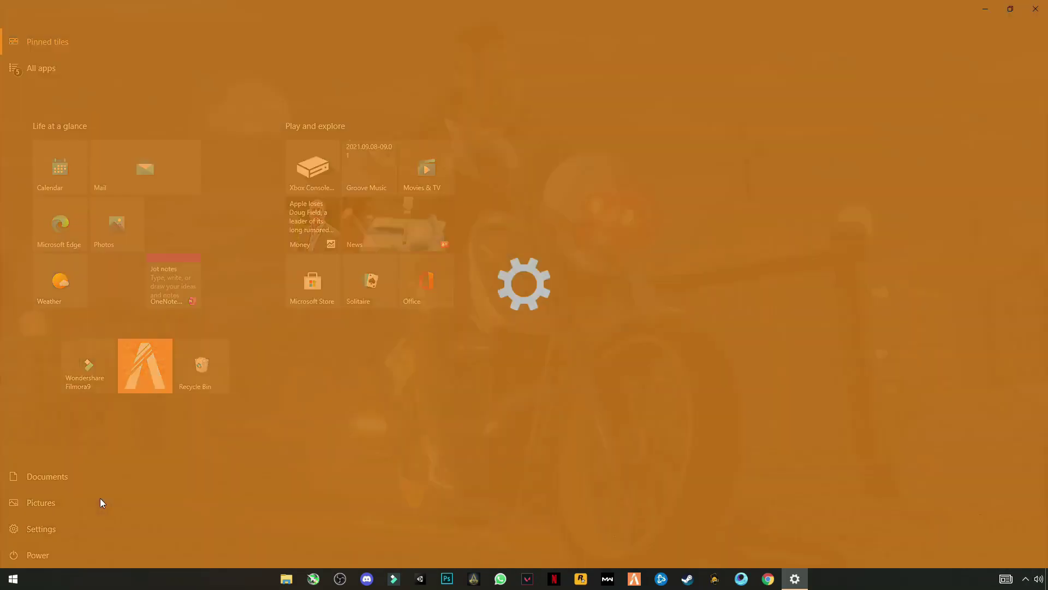
left_click(523, 296)
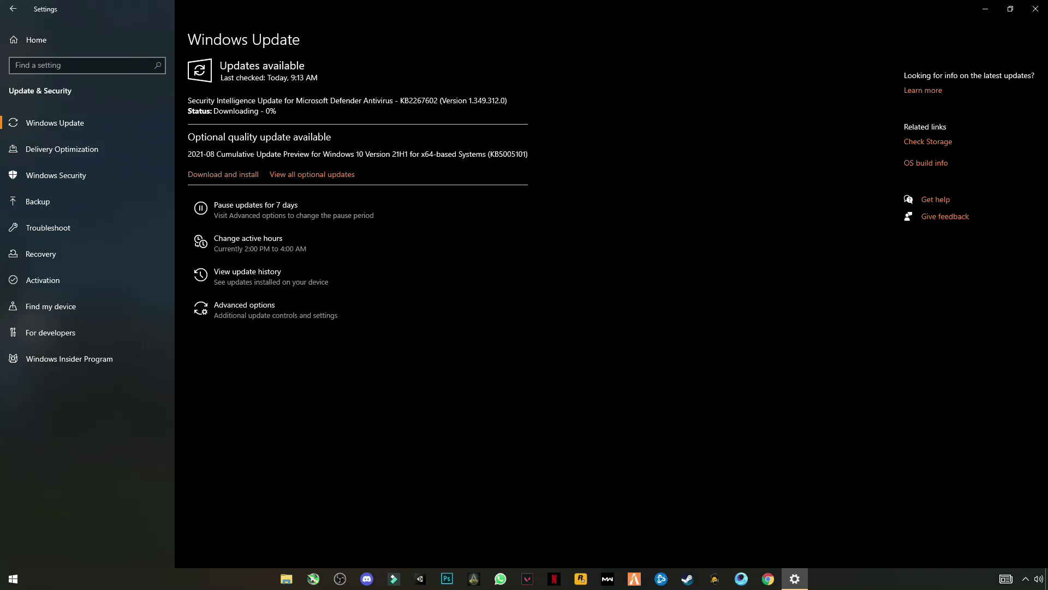
left_click(241, 181)
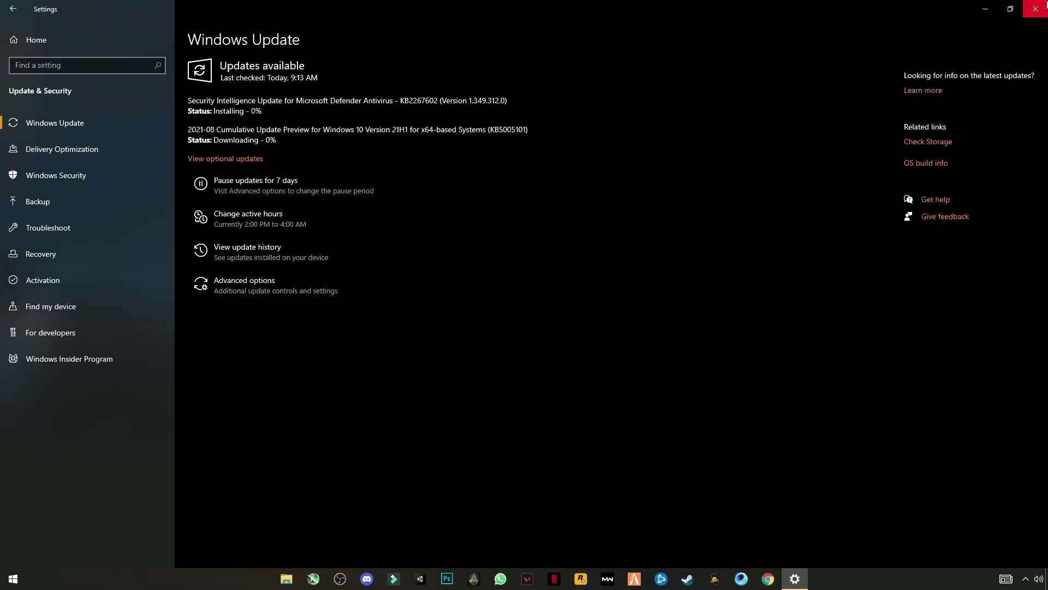
- Minimize Settings, bring it back to check the Windows Update status, and minimize it again
left_click(989, 8)
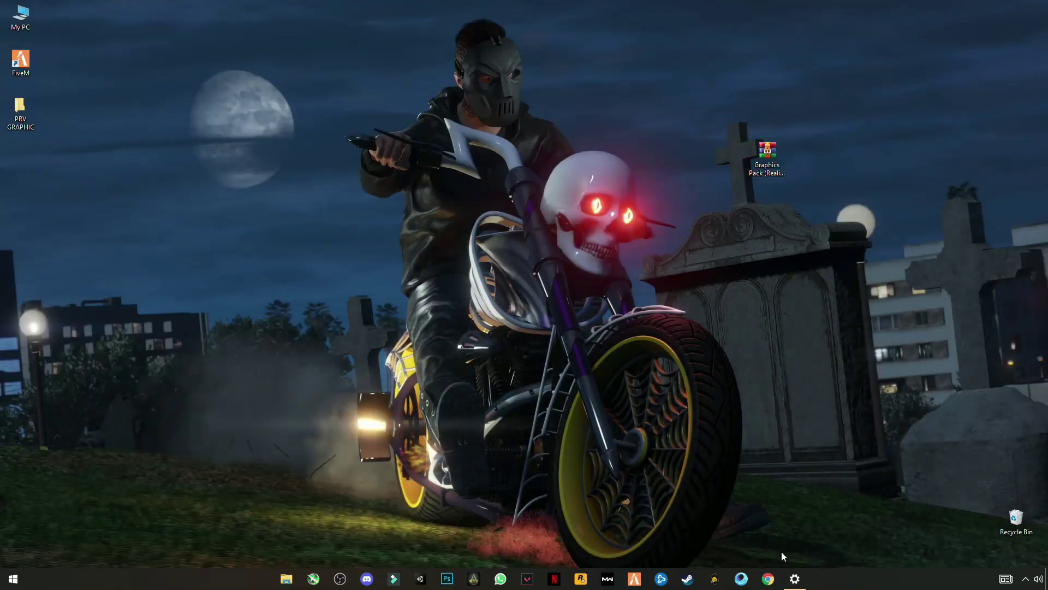
left_click(801, 583)
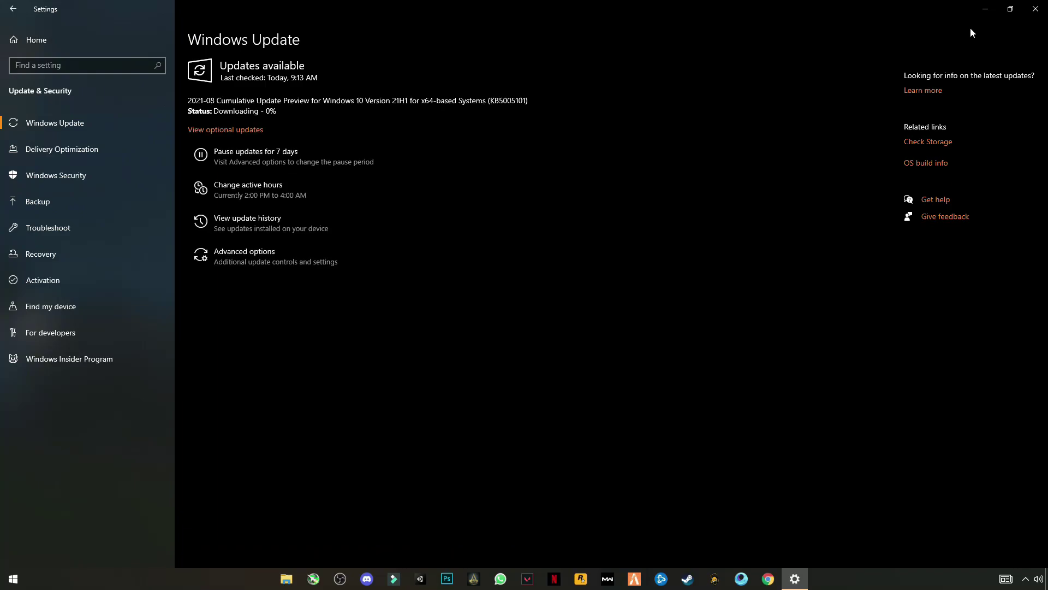
left_click(985, 10)
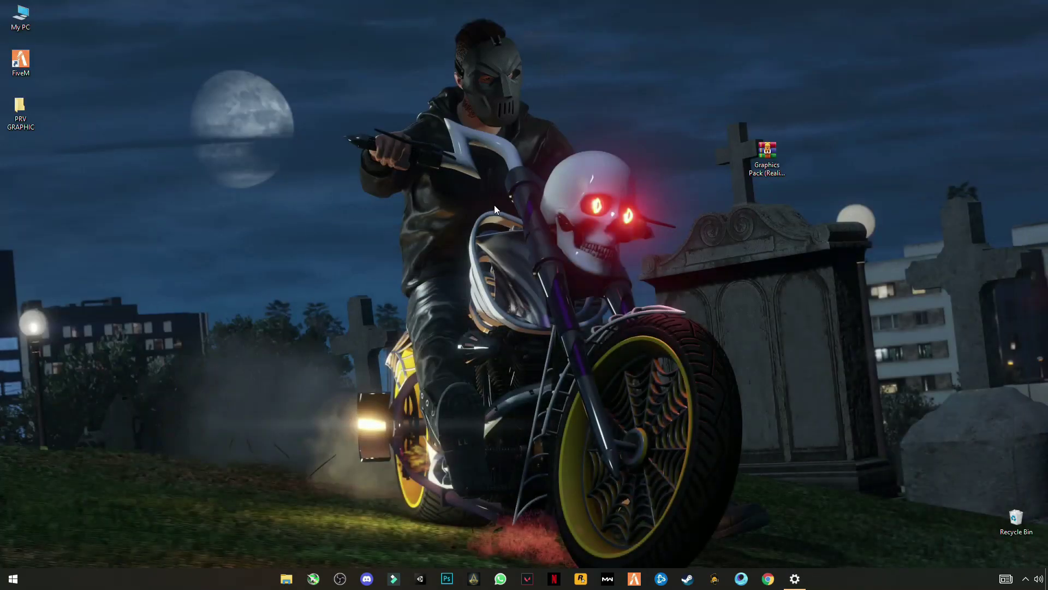